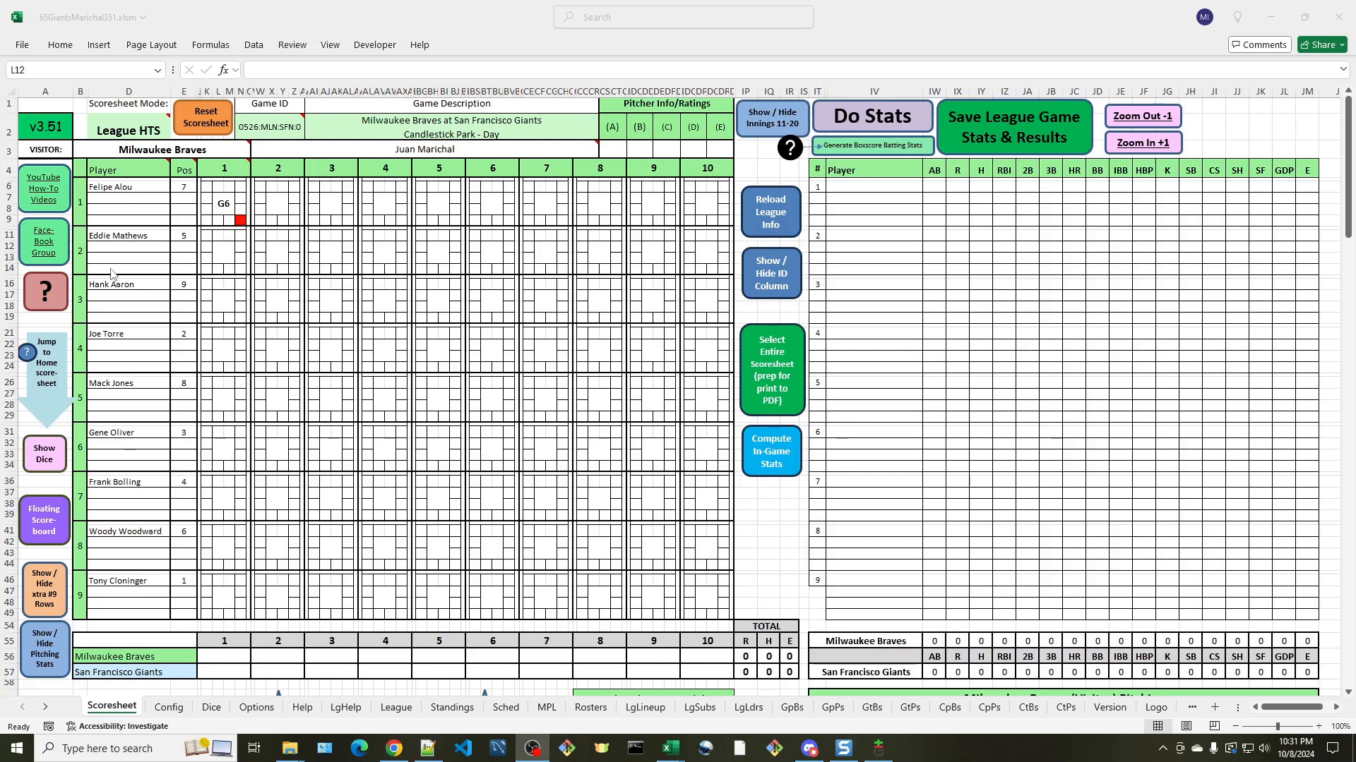
Record a walk (BB) as the second Milwaukee batter's first-inning result, with no position detail.
click(221, 251)
double_click(222, 253)
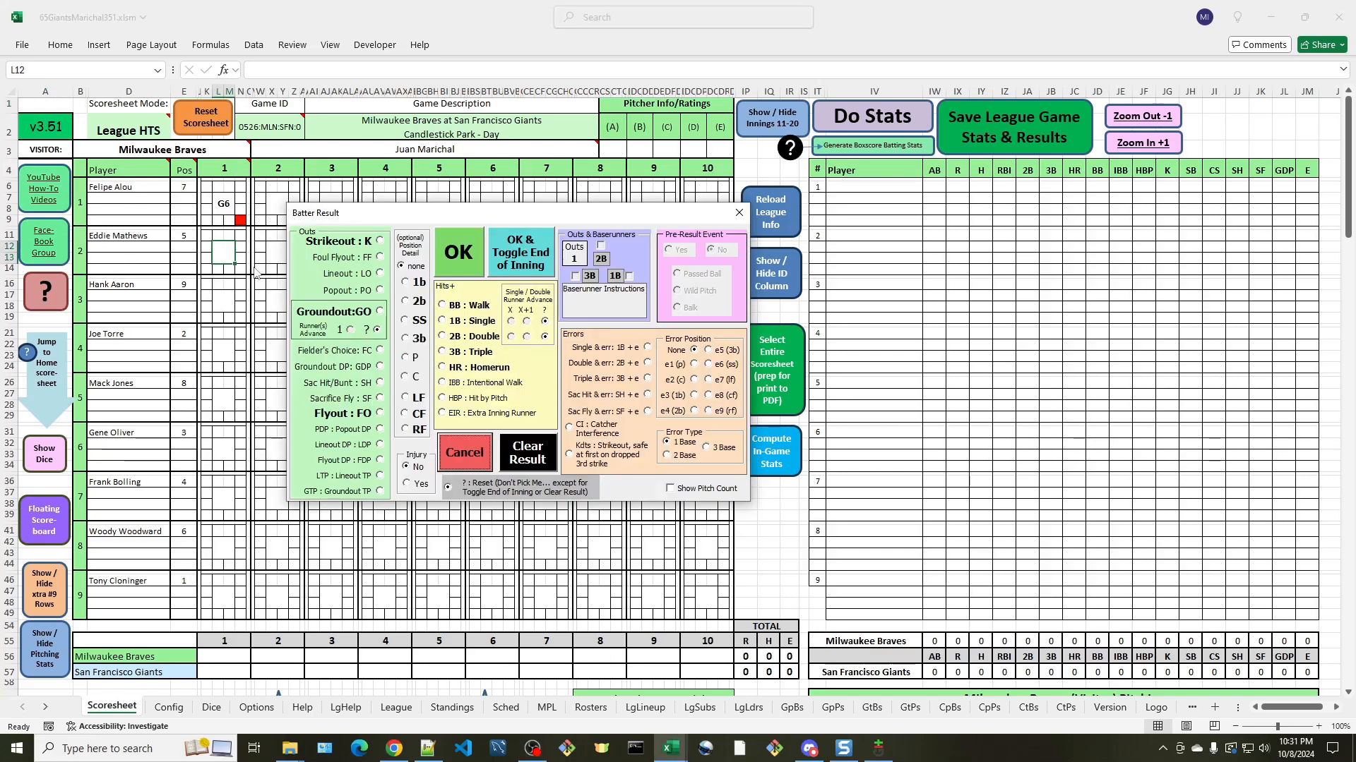
drag(471, 217, 466, 214)
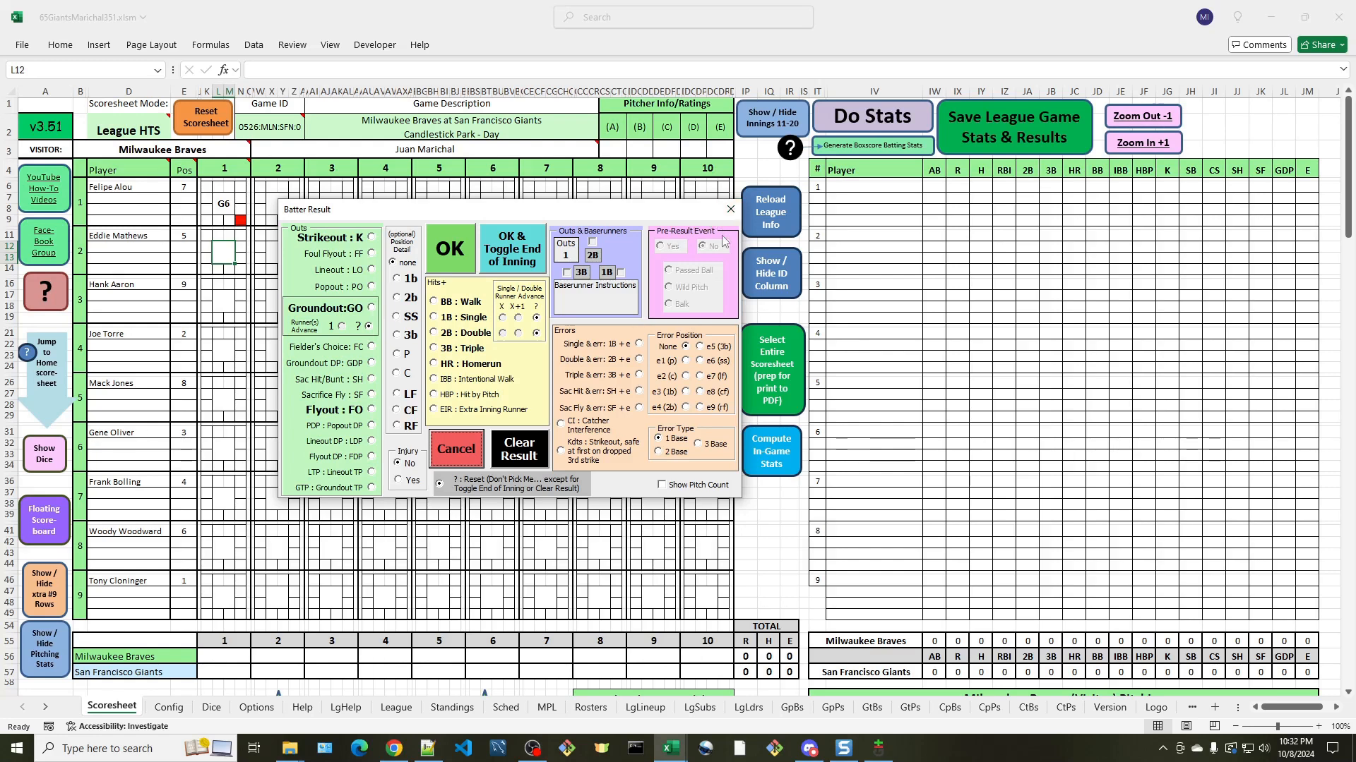
mouse_move(721, 240)
click(393, 263)
click(439, 303)
click(466, 262)
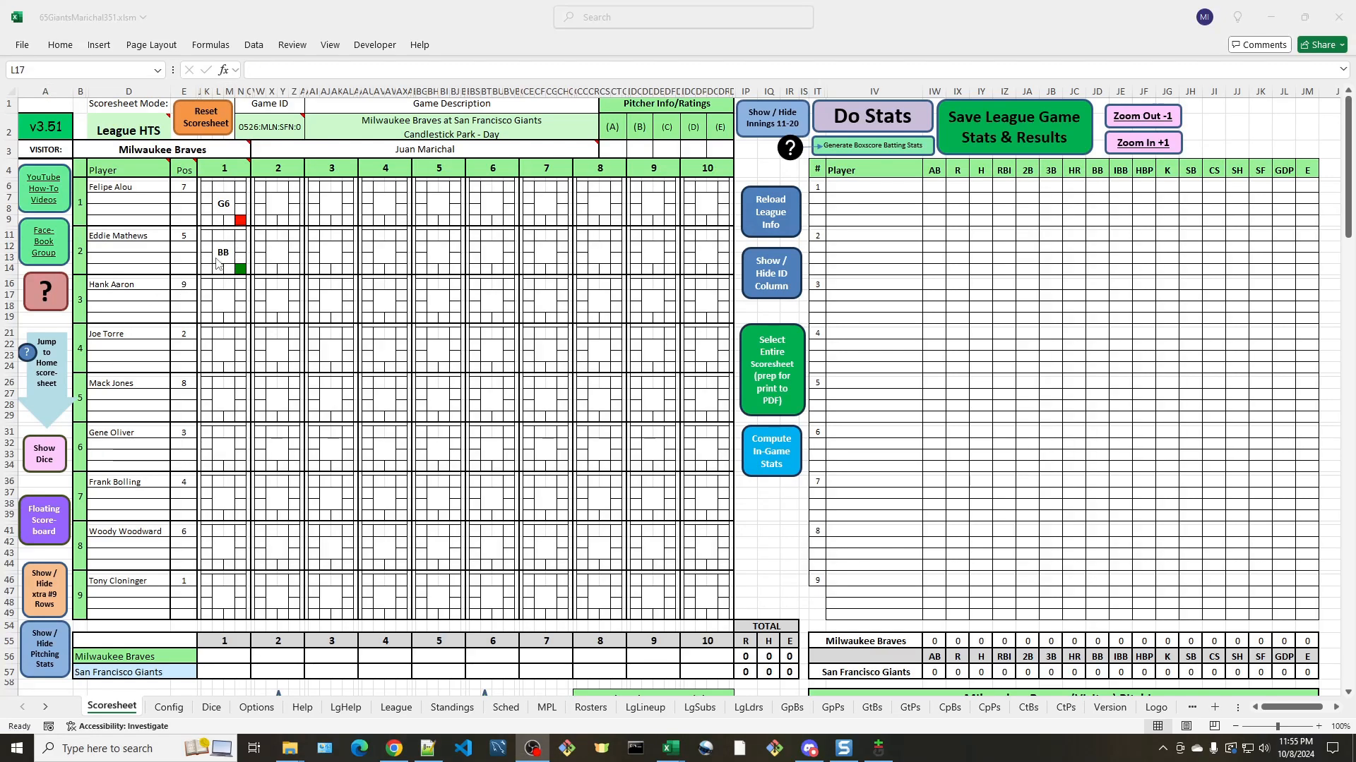
Record a wild pitch as a pre-result event in the third Milwaukee batter's first-inning at-bat.
click(221, 304)
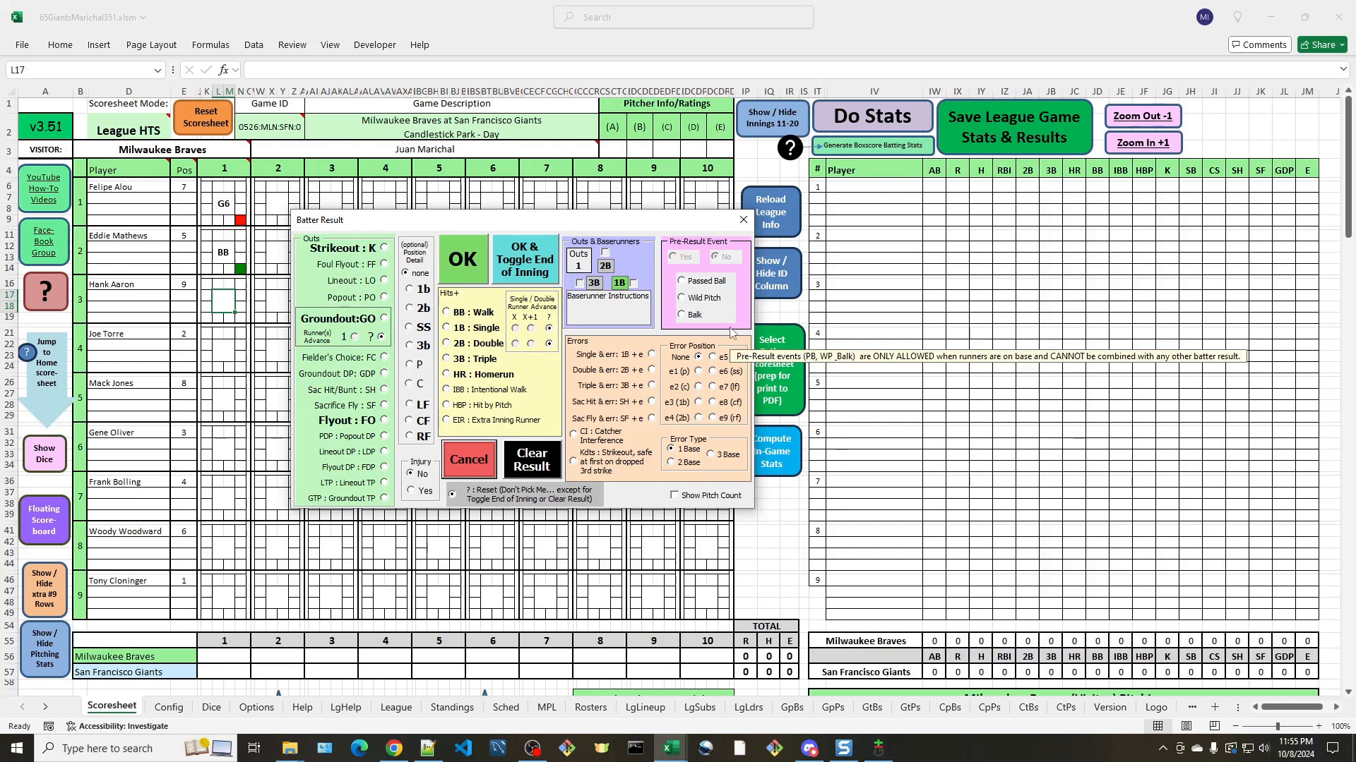
click(682, 303)
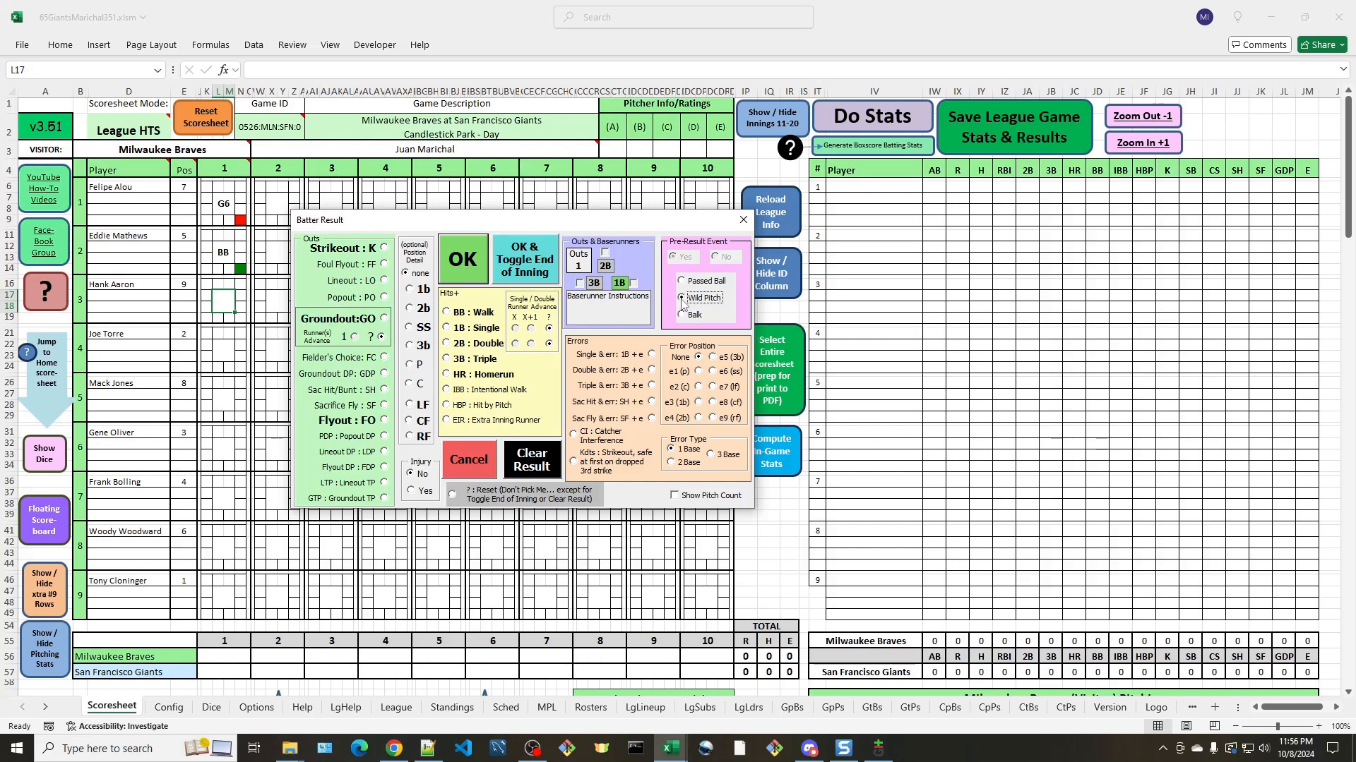
click(683, 282)
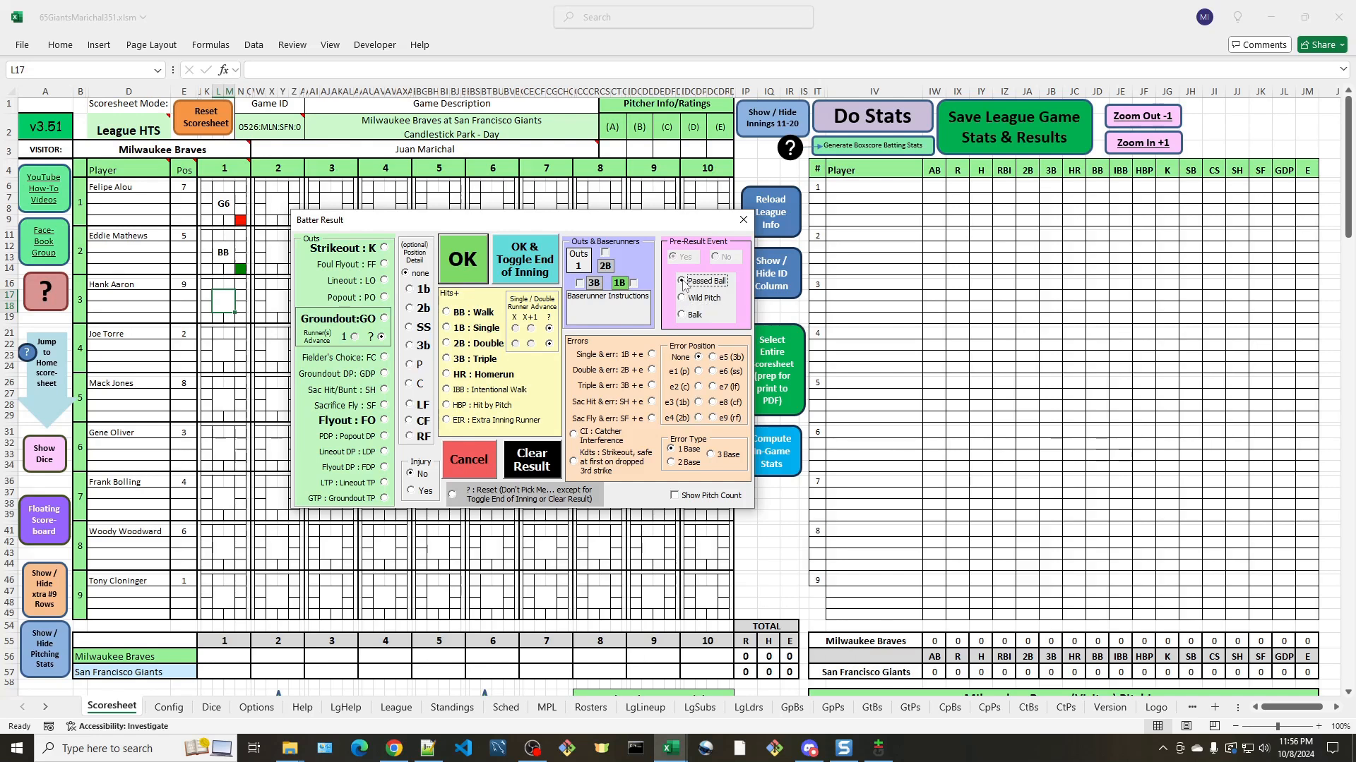
click(682, 318)
click(682, 300)
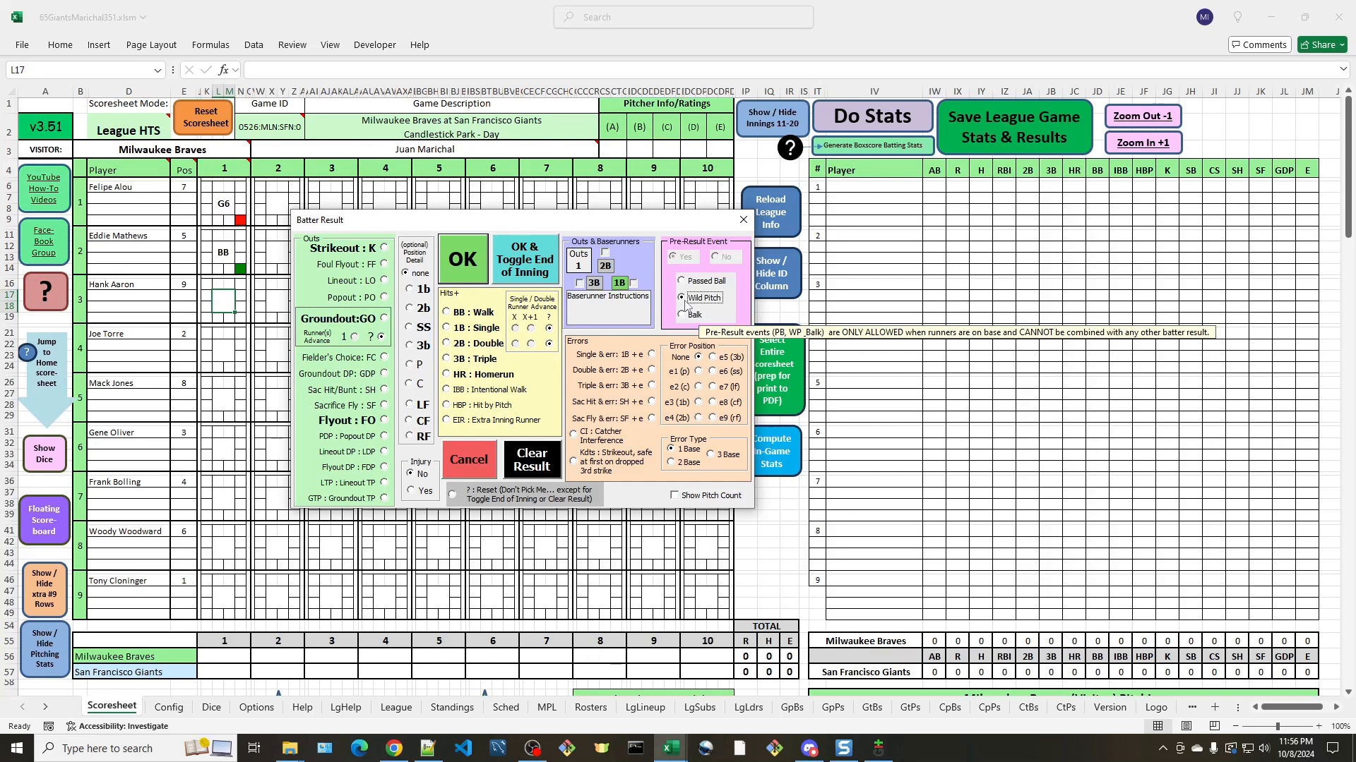
click(446, 375)
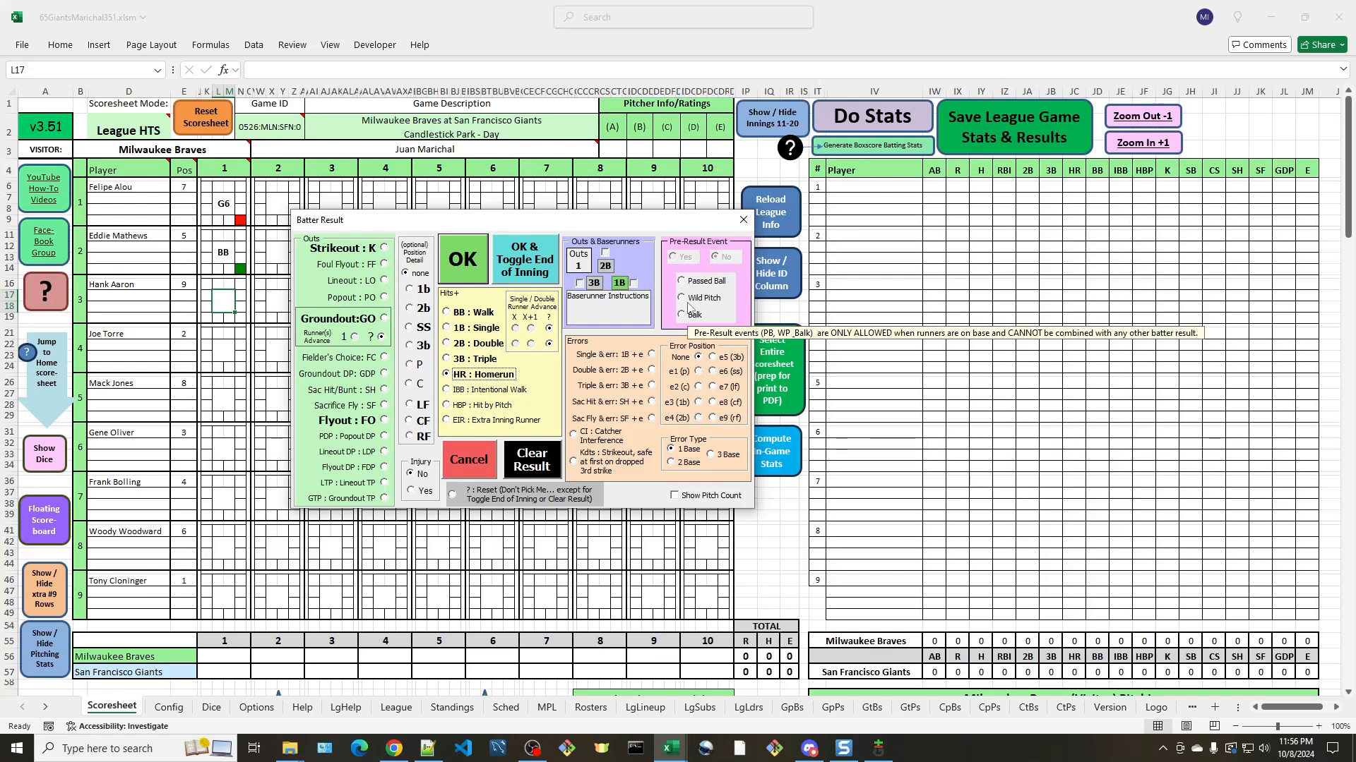
click(682, 281)
click(384, 248)
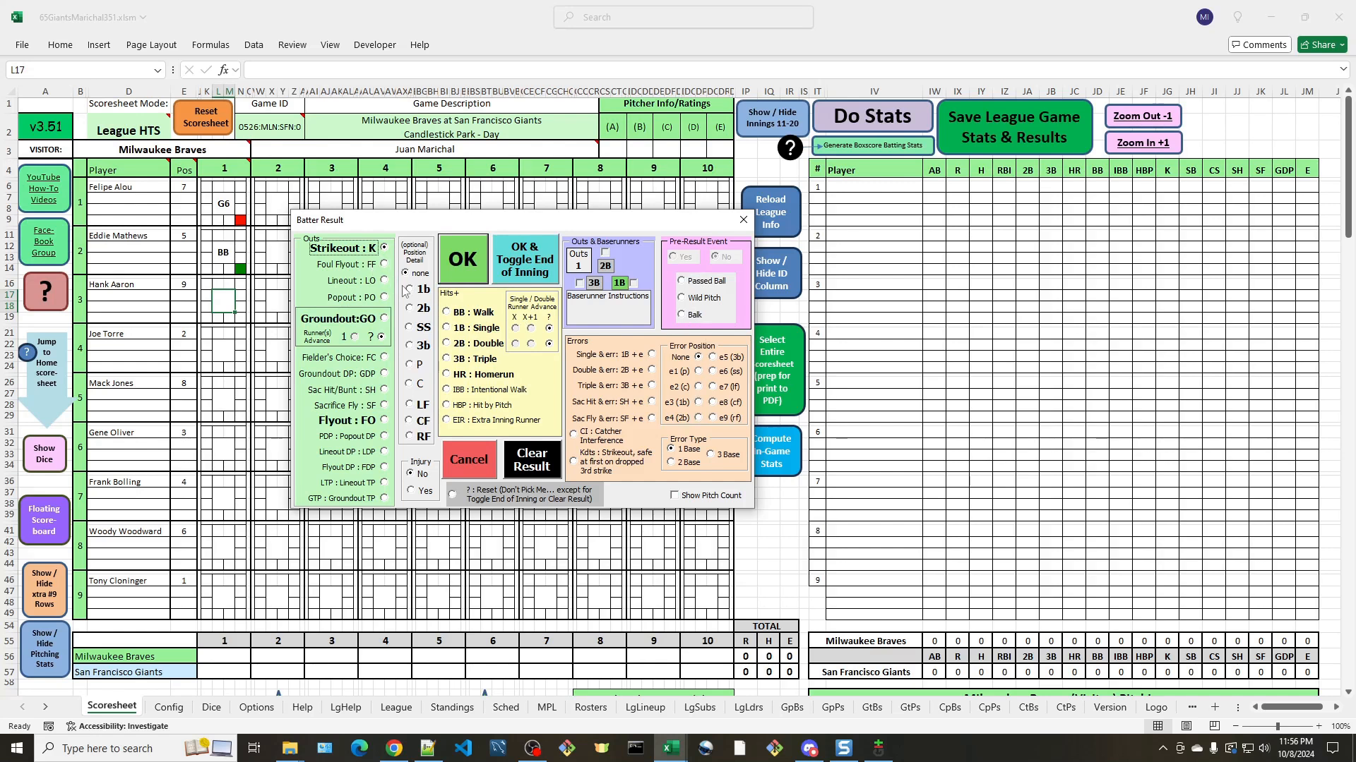
click(682, 298)
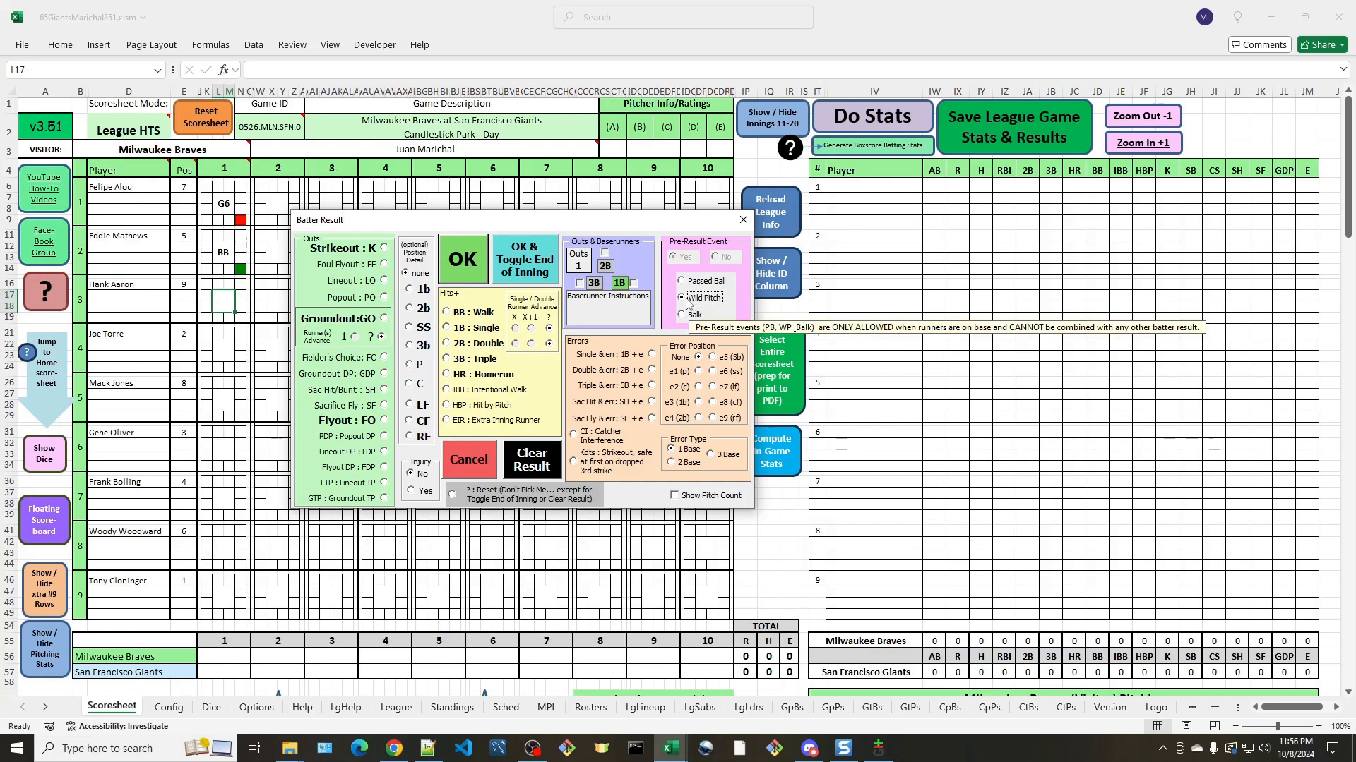
click(463, 260)
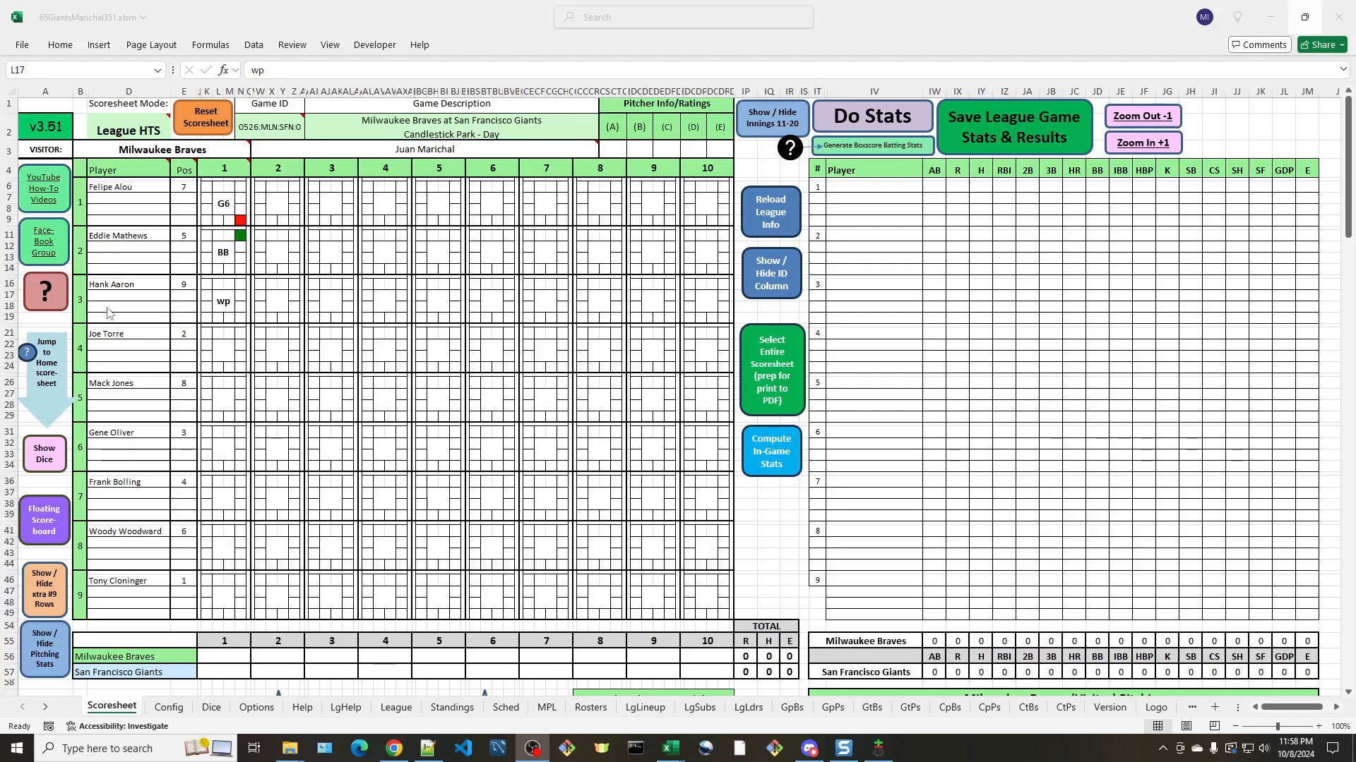
Add a passed ball after the wild pitch in the third batter's first-inning at-bat.
double_click(227, 308)
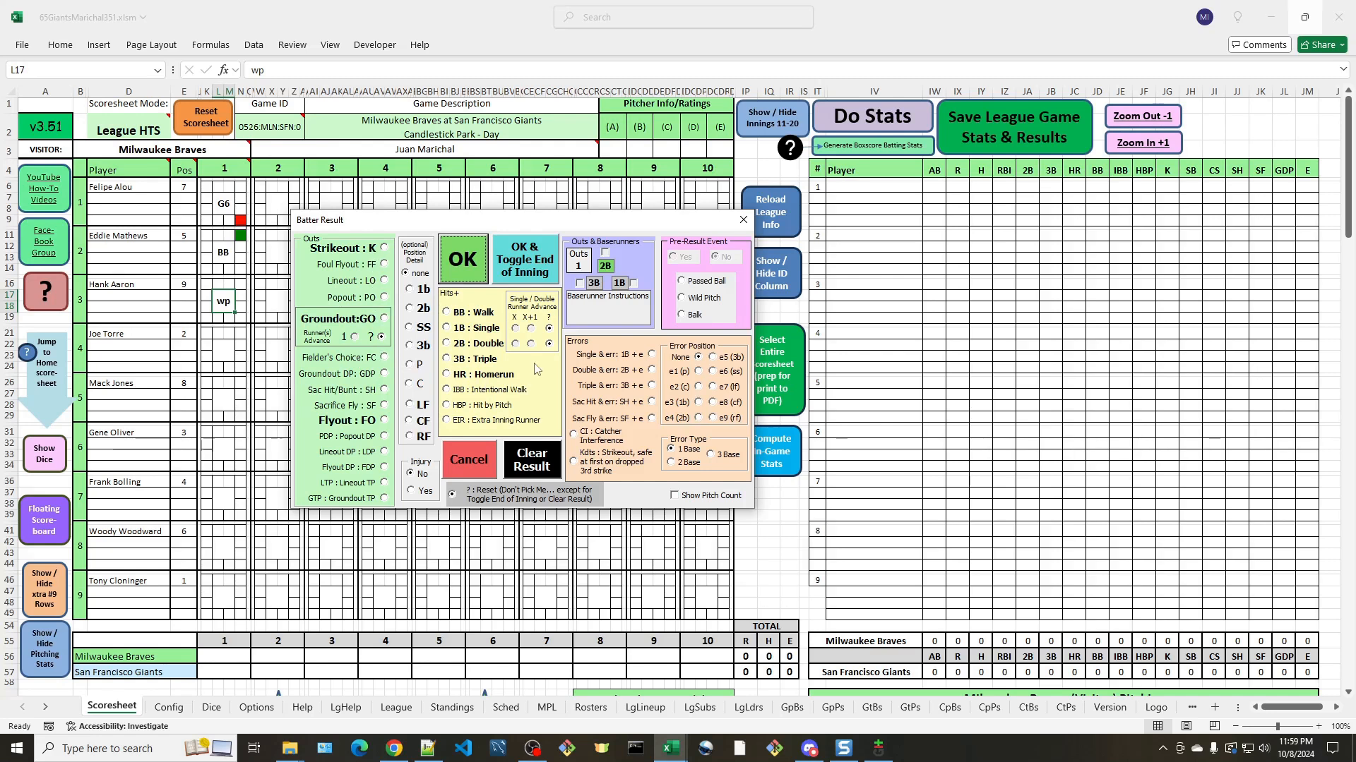
click(682, 282)
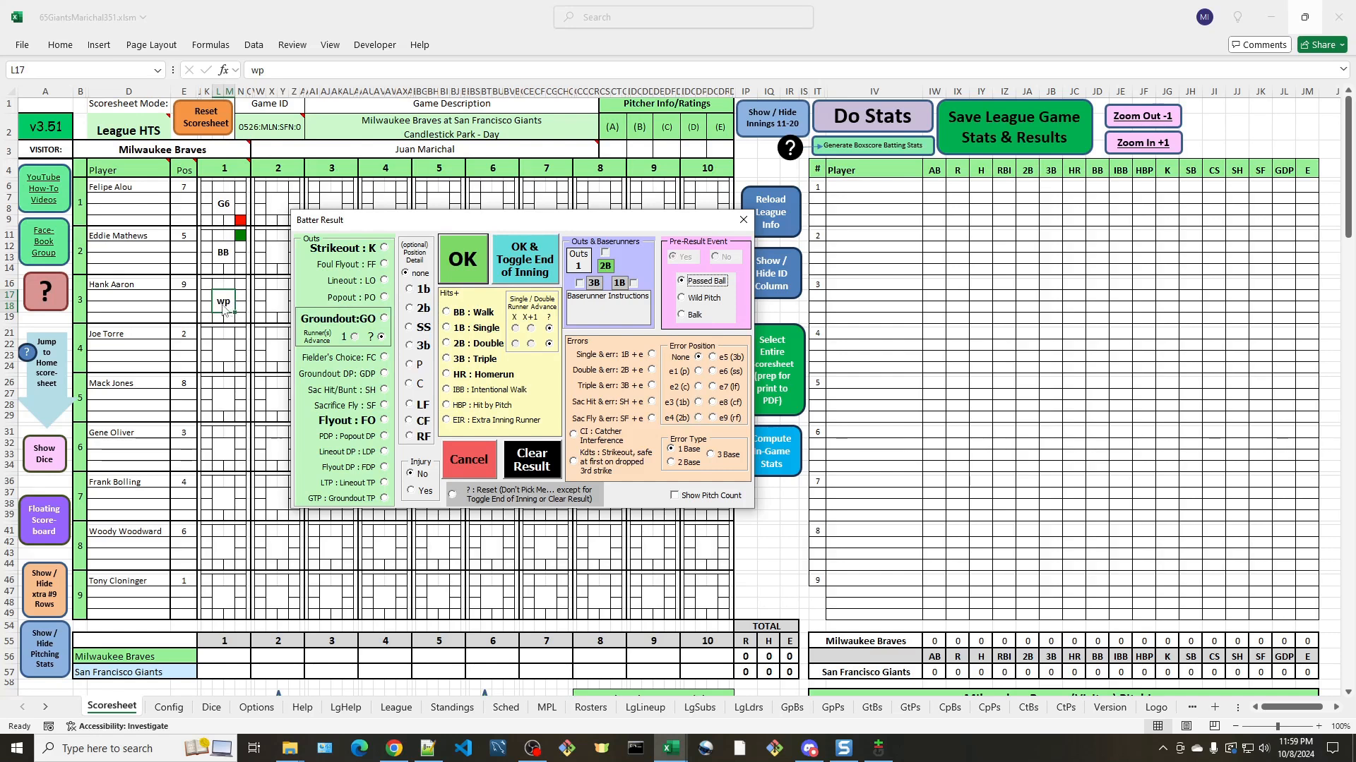
click(479, 264)
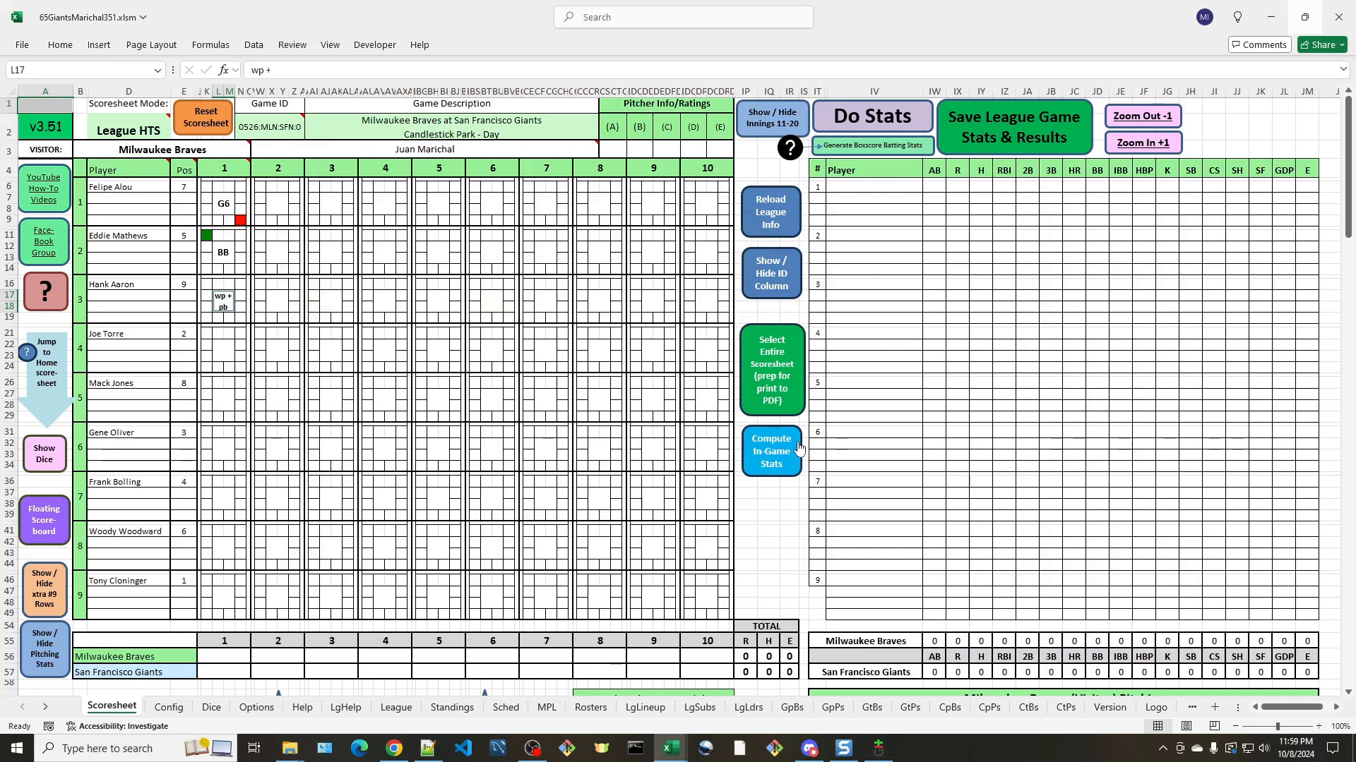
click(747, 482)
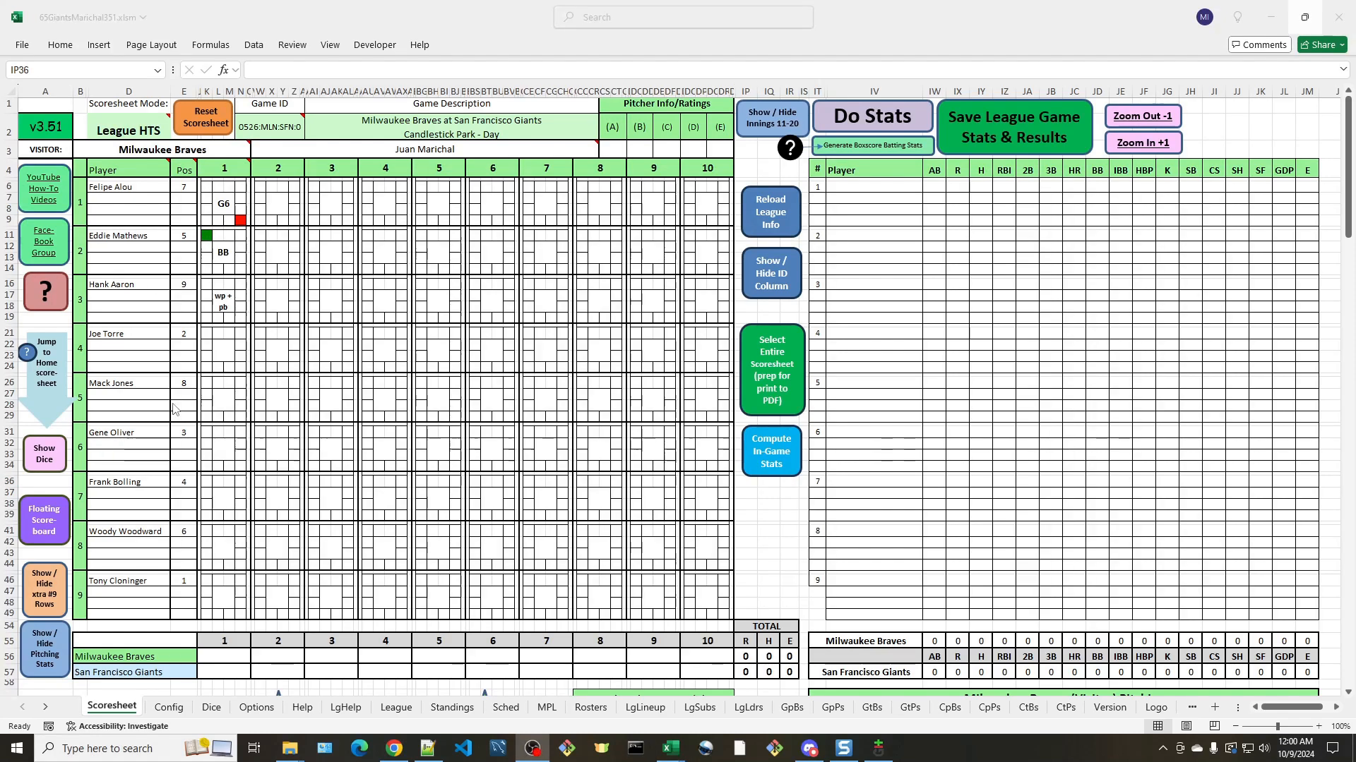
Complete the third batter's first-inning at-bat with a home run (HR) after the wild pitch and passed ball.
click(223, 301)
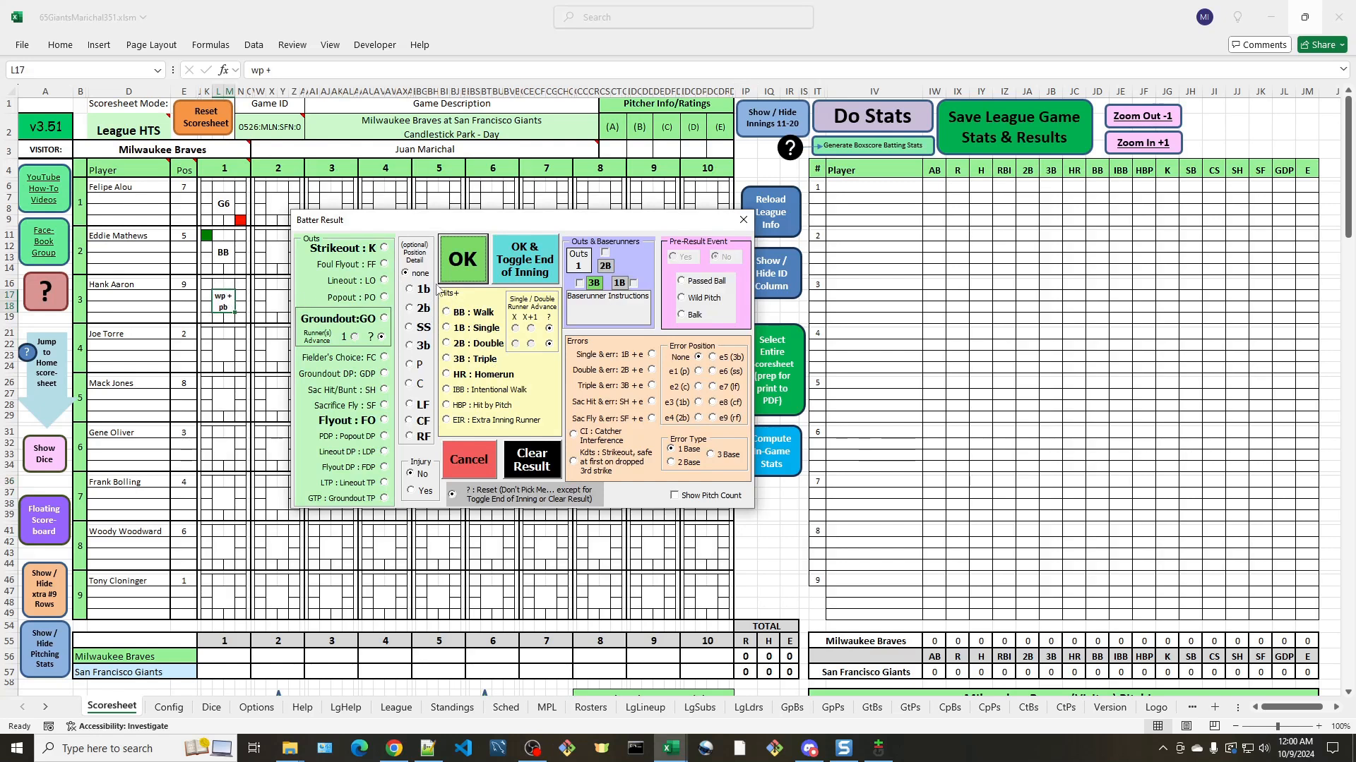
click(449, 377)
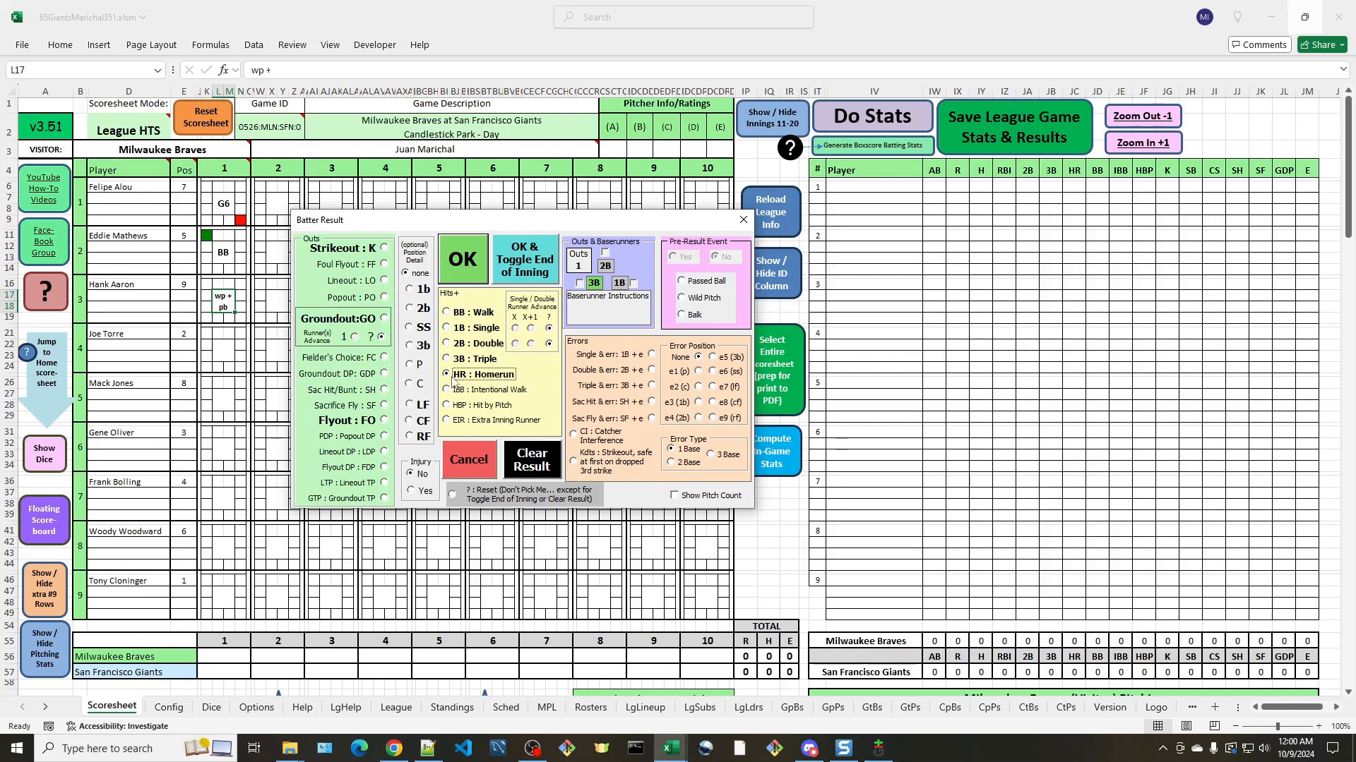
click(479, 272)
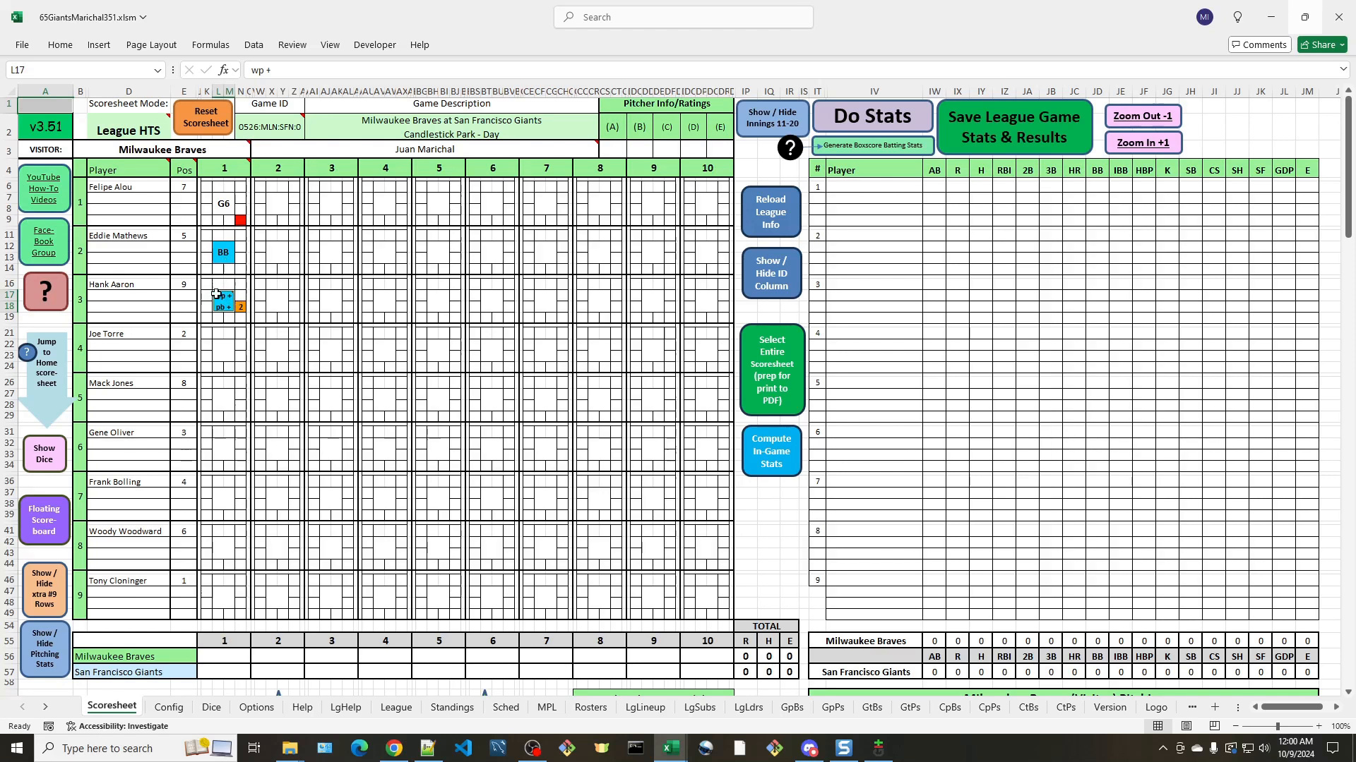
click(770, 503)
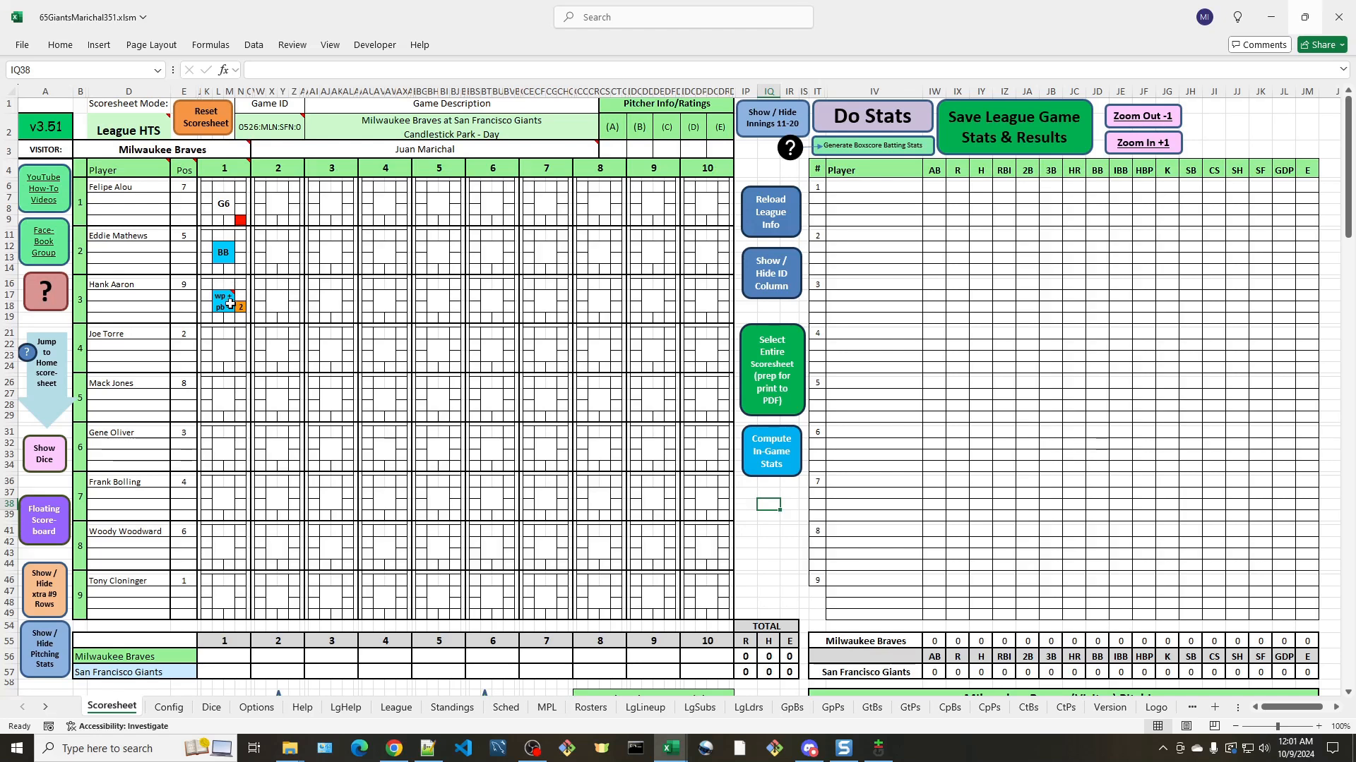
mouse_move(224, 301)
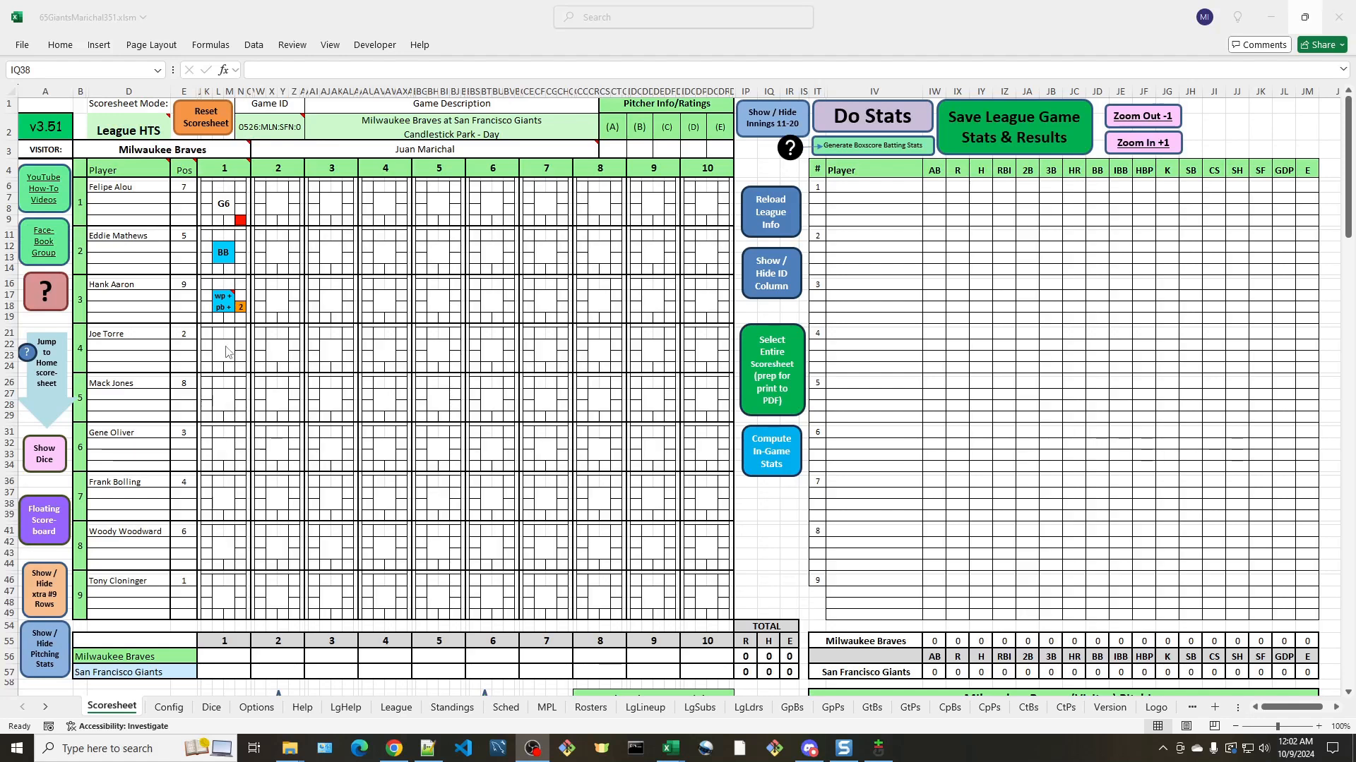
Record a triple (3B) as the fourth Milwaukee batter's first-inning result.
click(227, 352)
click(223, 348)
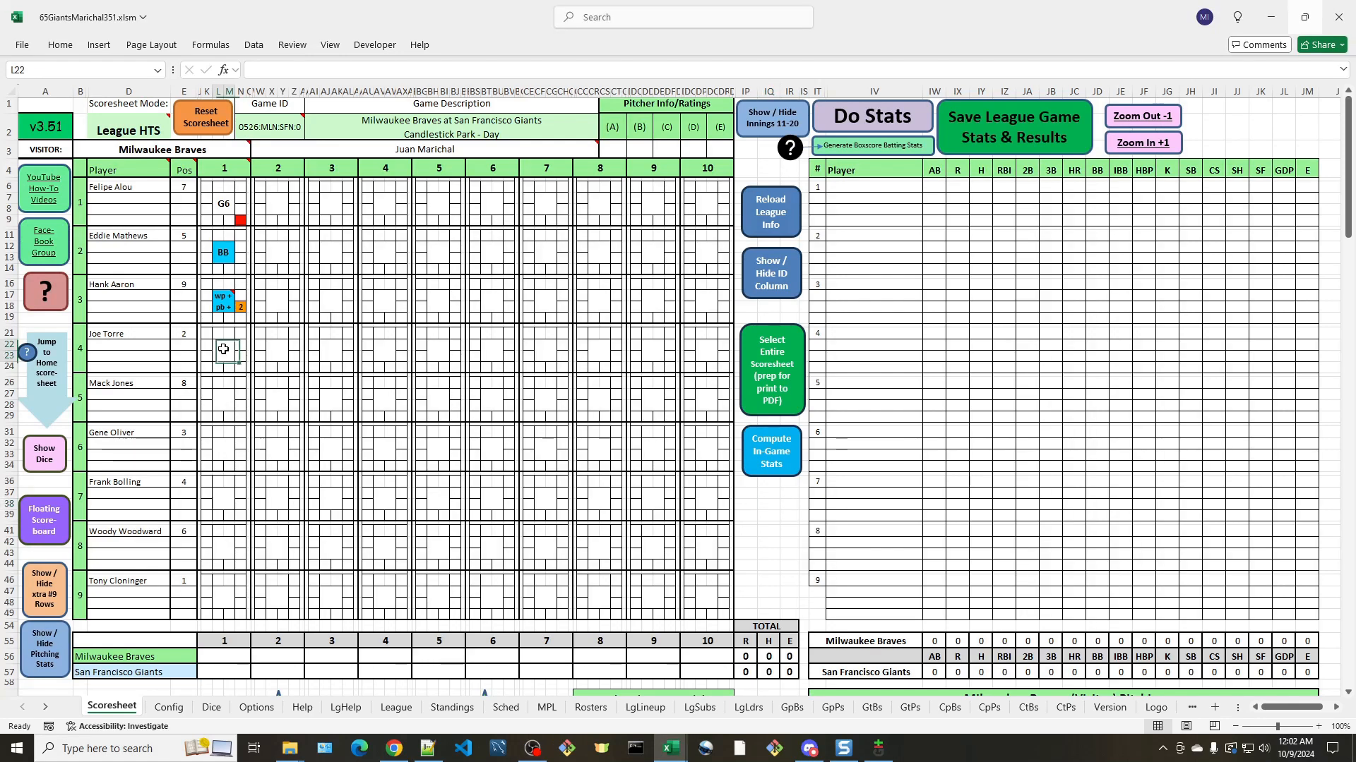
double_click(223, 349)
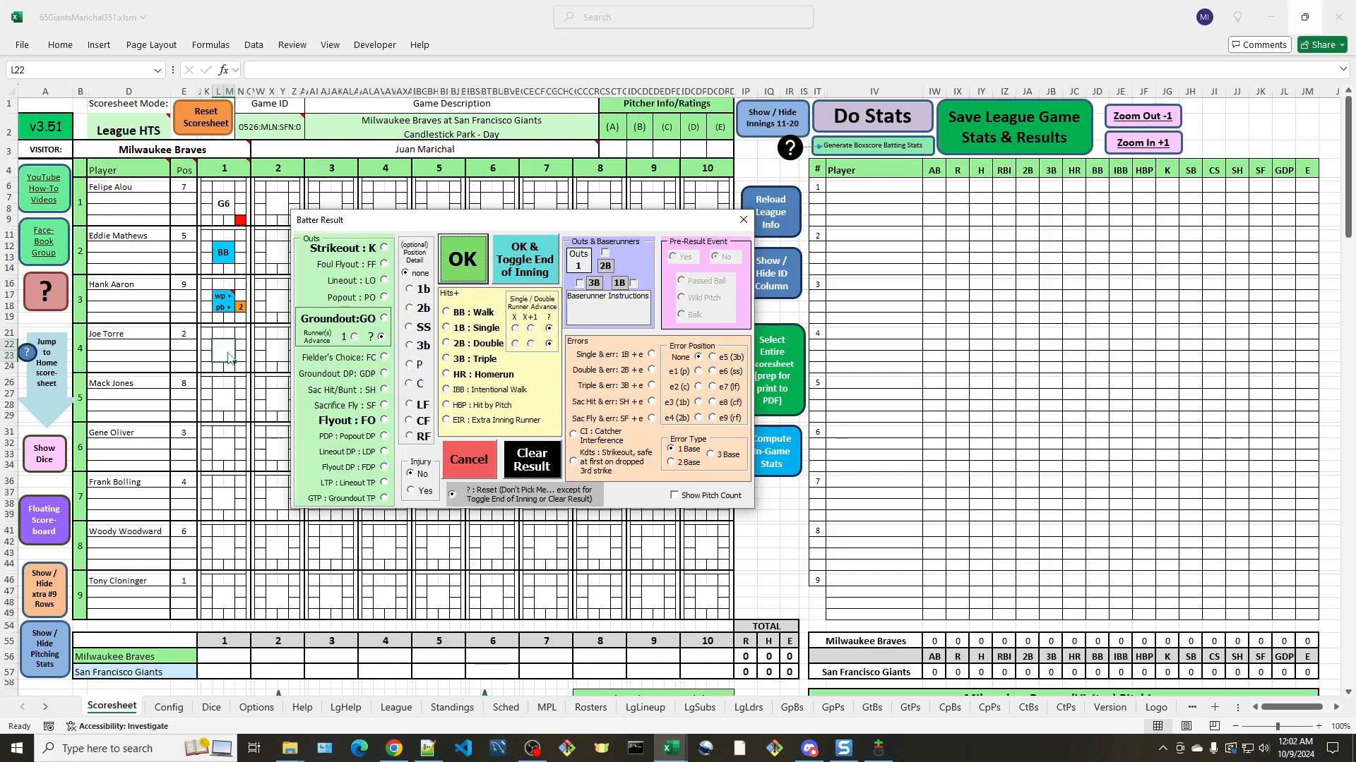
click(456, 360)
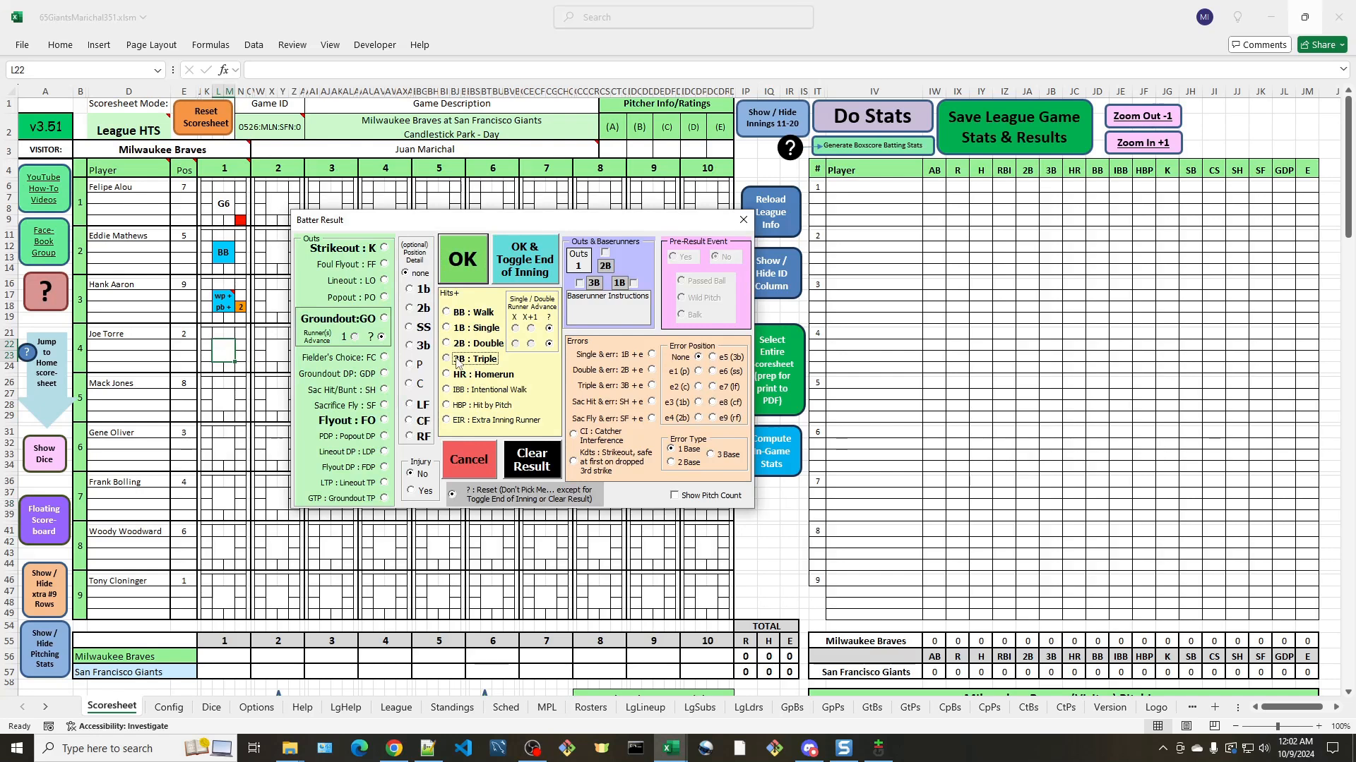
click(463, 274)
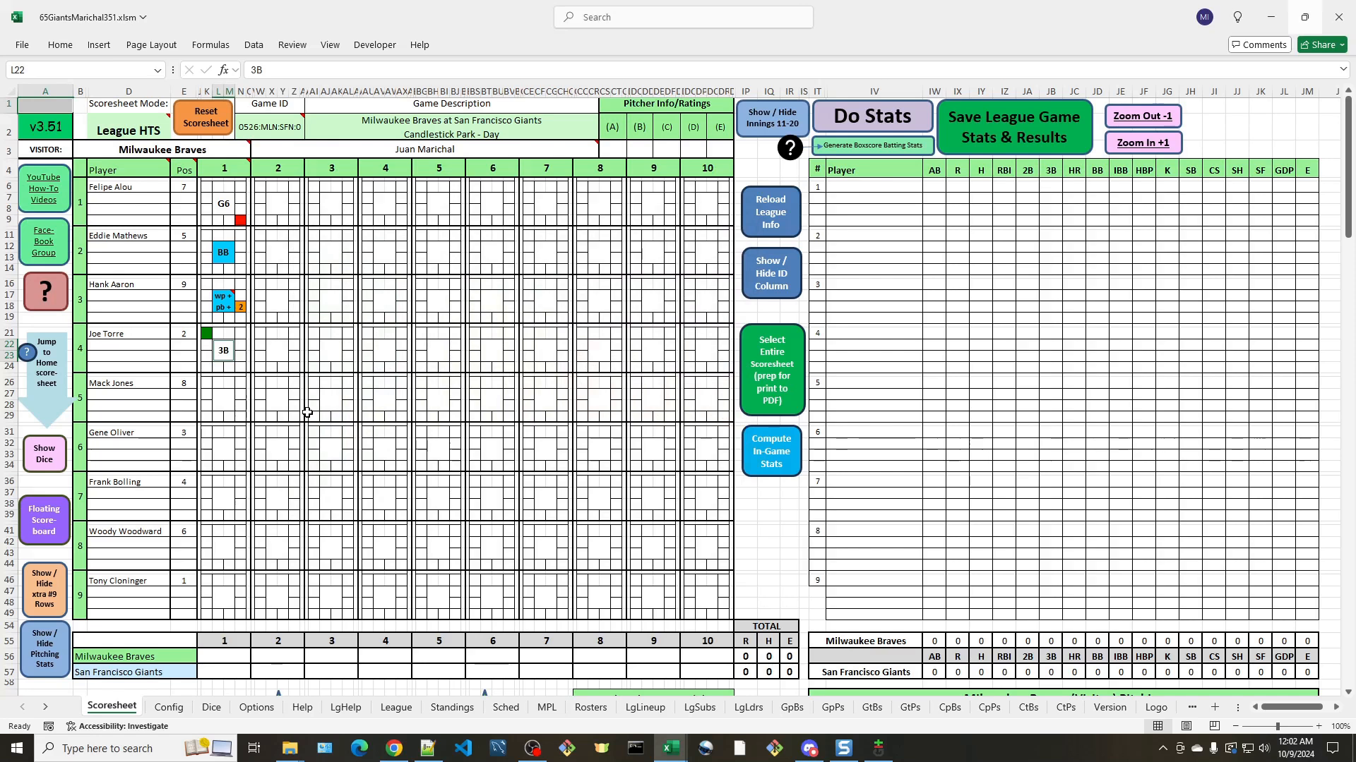
Record a passed ball in the fifth batter's first-inning at-bat and complete it with a triple (3B).
click(222, 400)
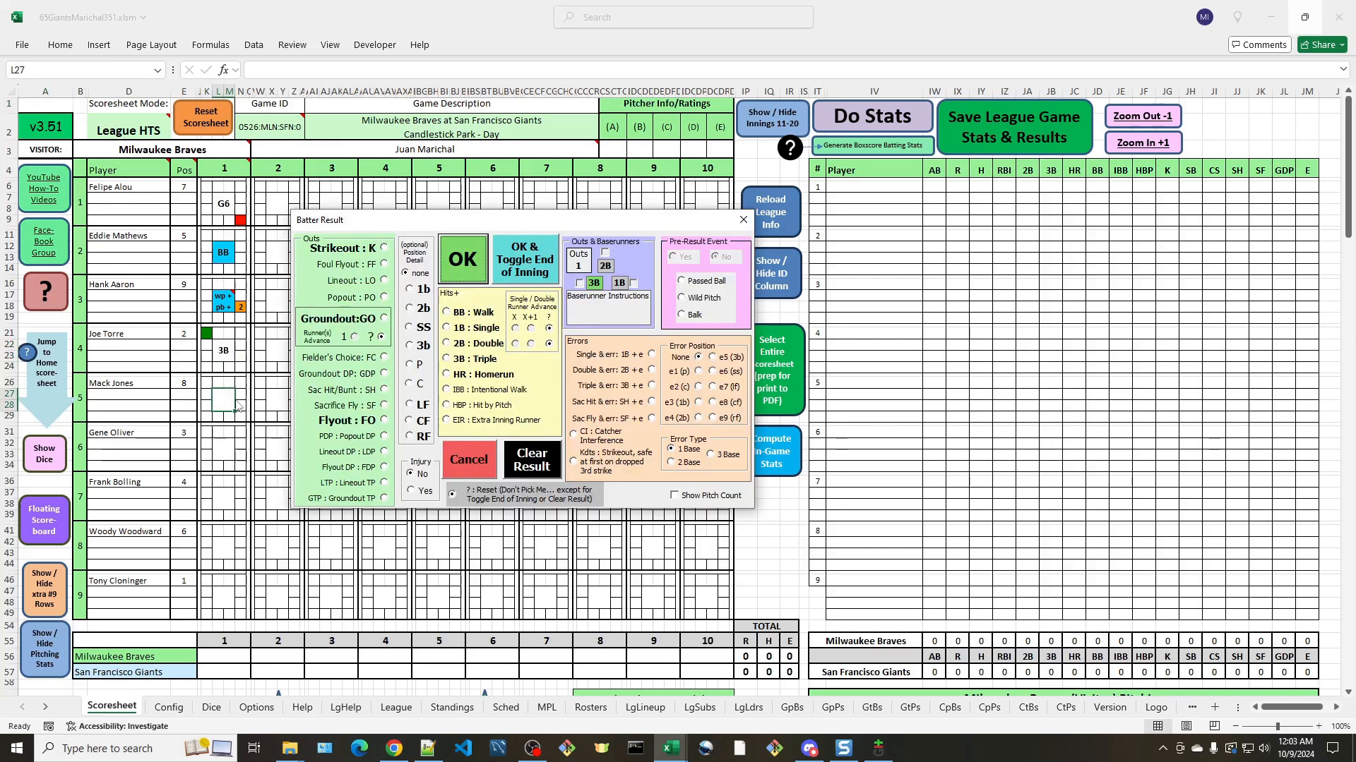
click(684, 282)
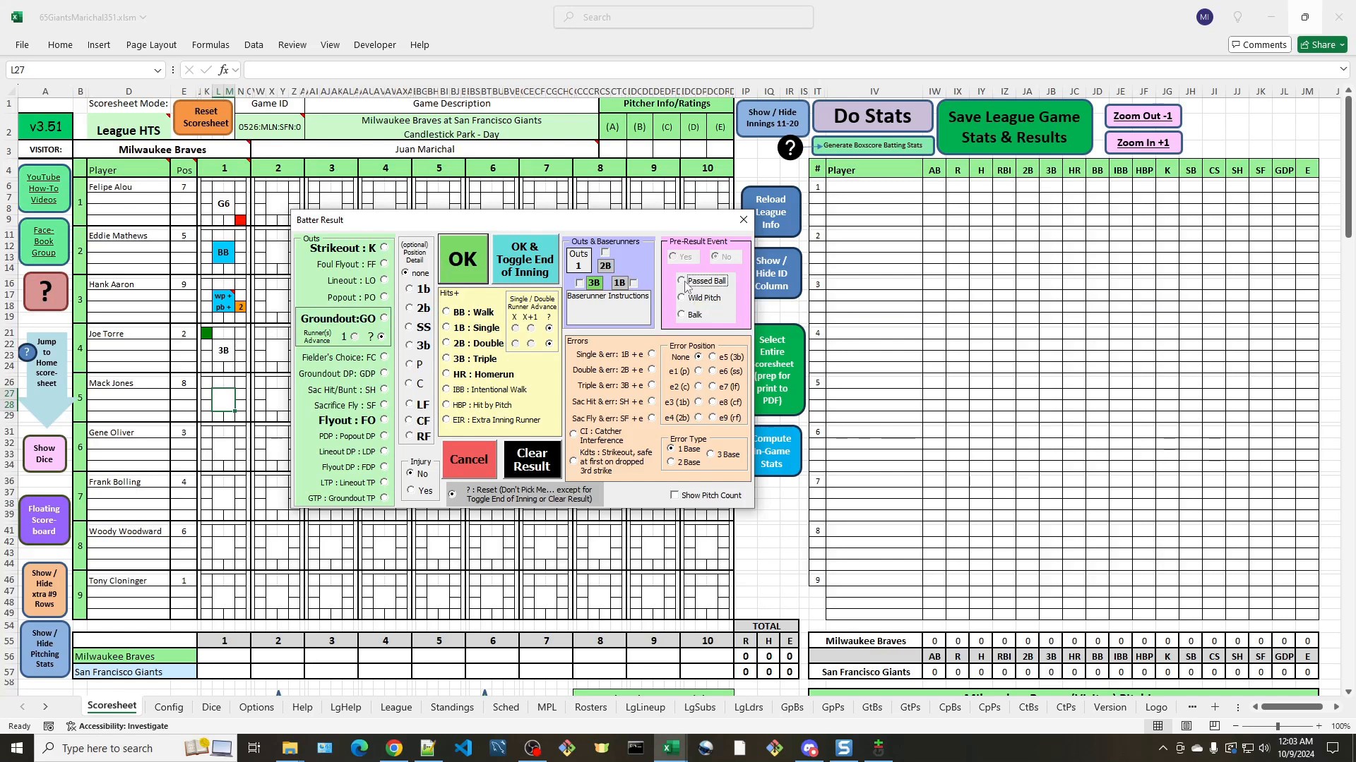
click(480, 275)
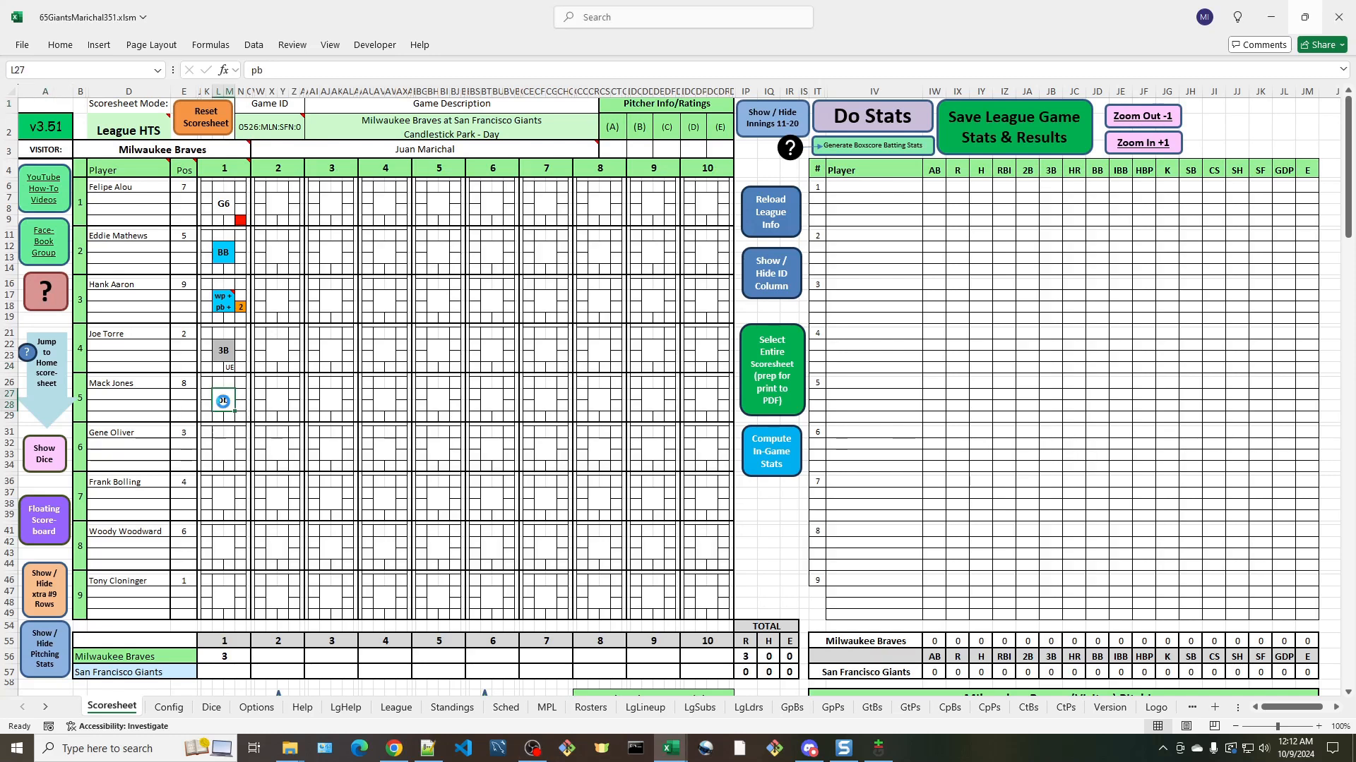
double_click(233, 404)
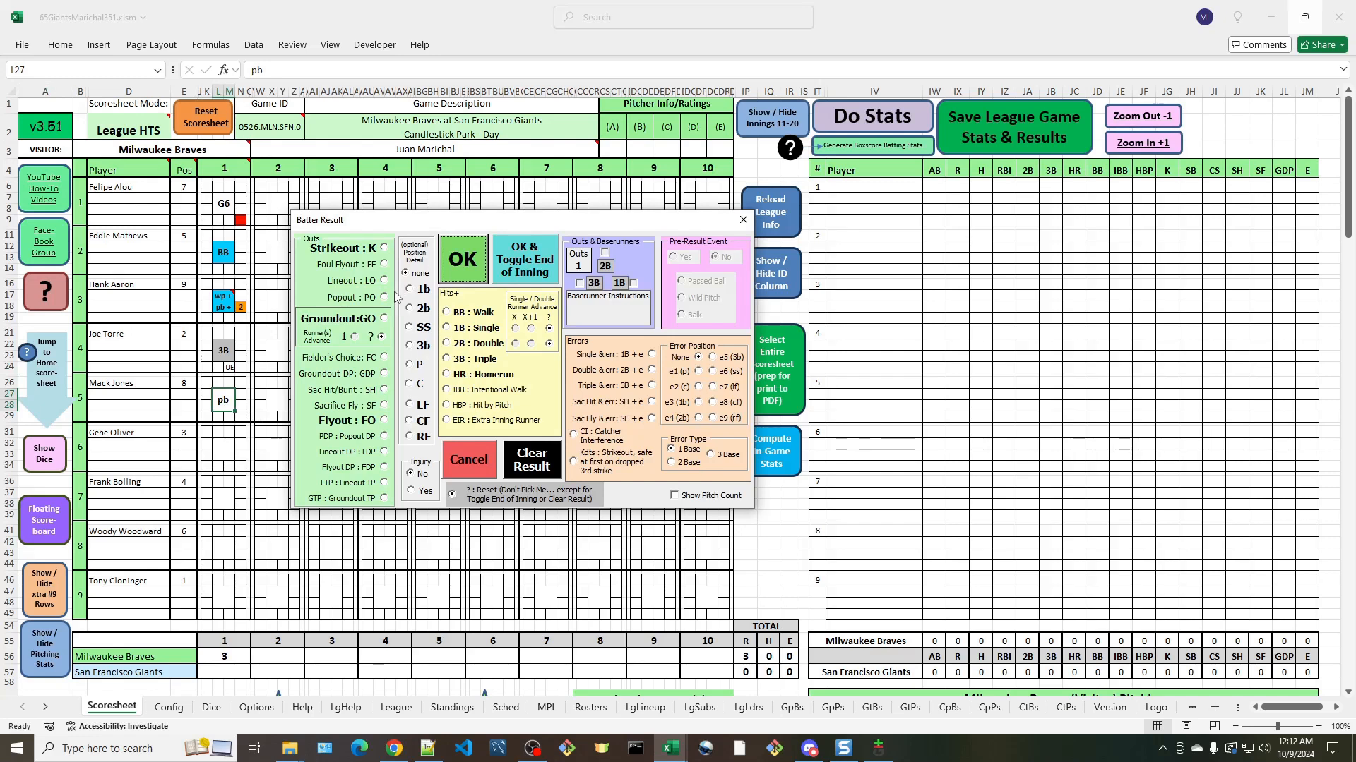
click(454, 360)
click(472, 272)
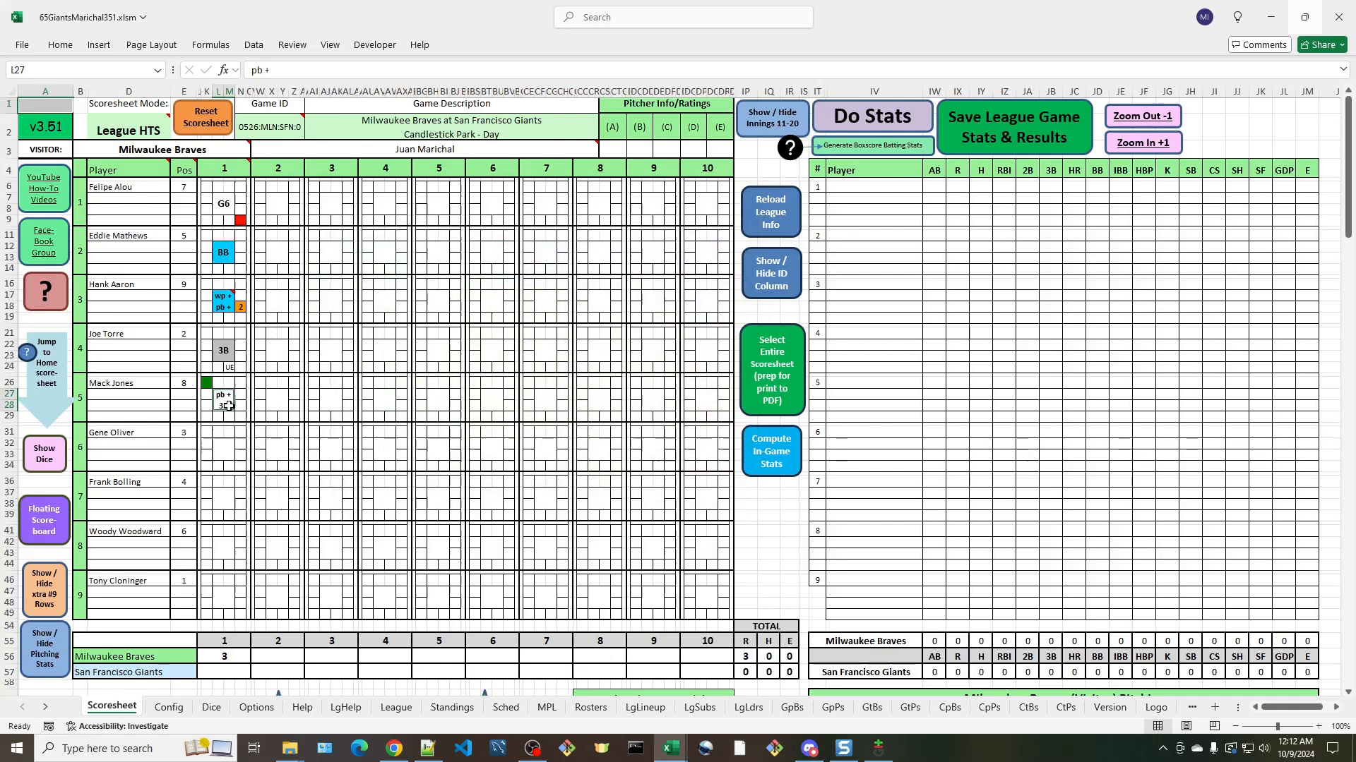
Record a balk in the sixth batter's first-inning at-bat and complete it with a strikeout (K).
click(230, 453)
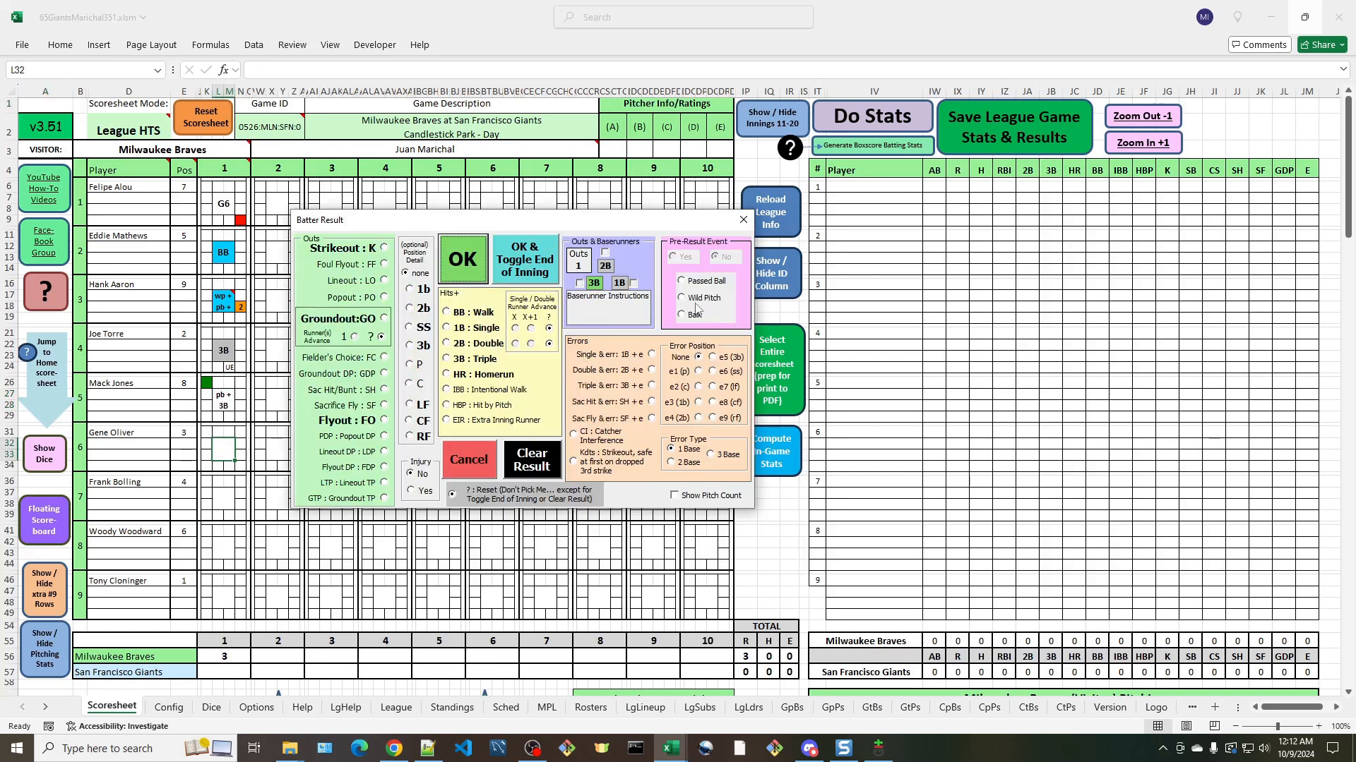
click(685, 317)
click(473, 266)
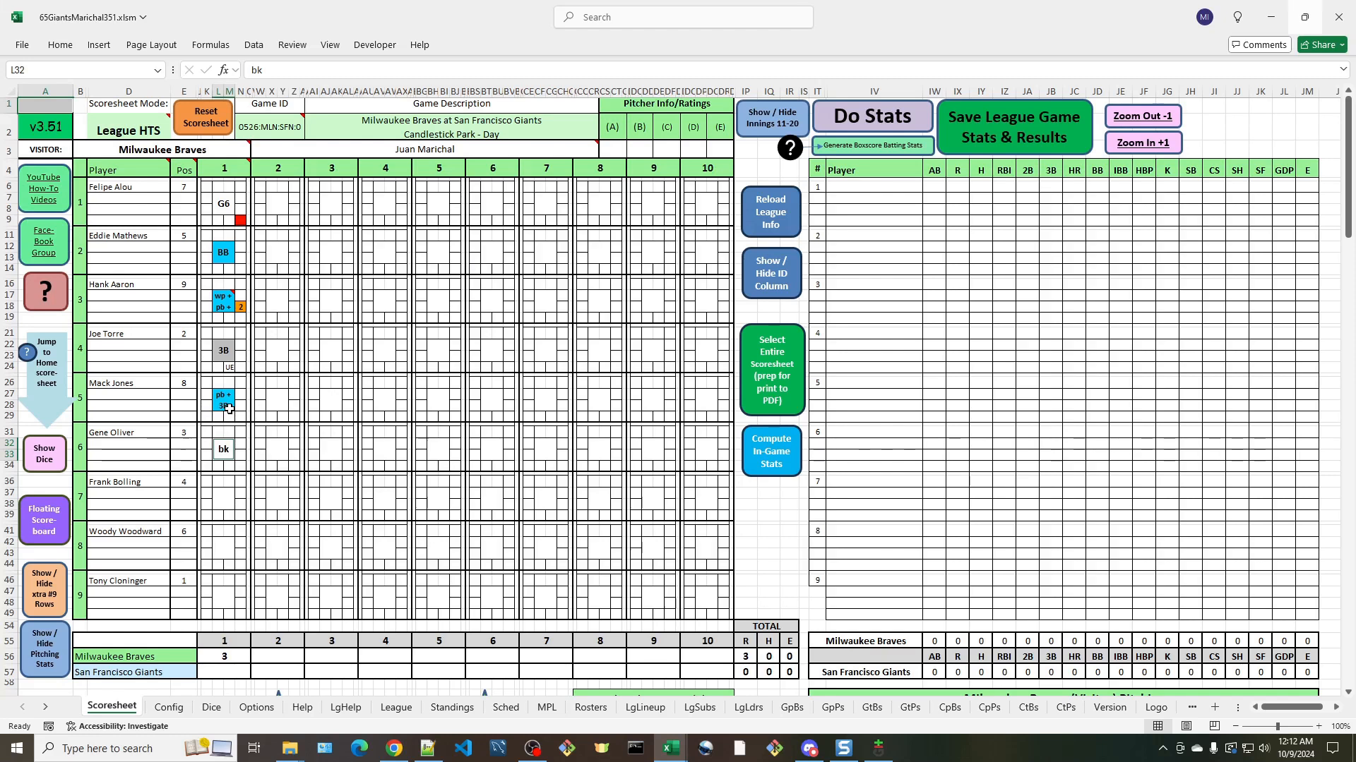
click(223, 449)
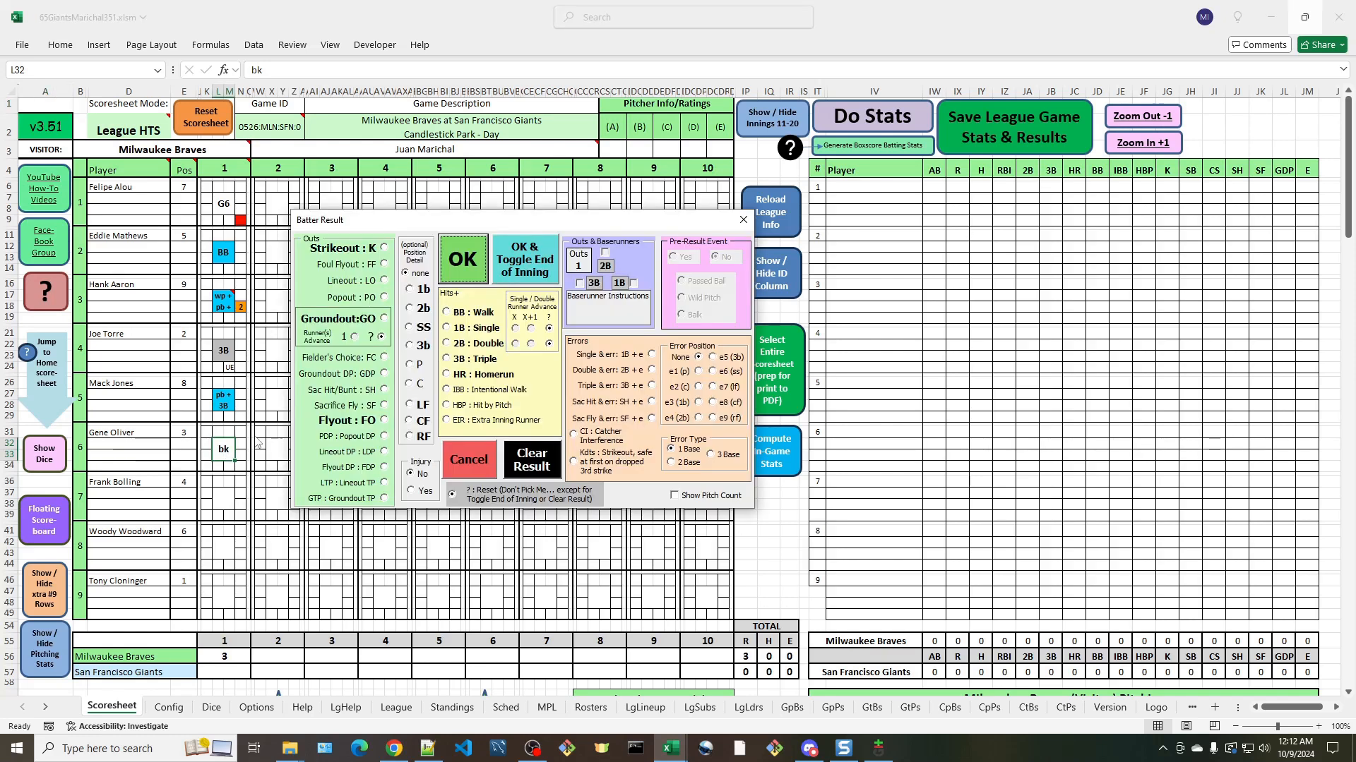
click(383, 248)
click(462, 259)
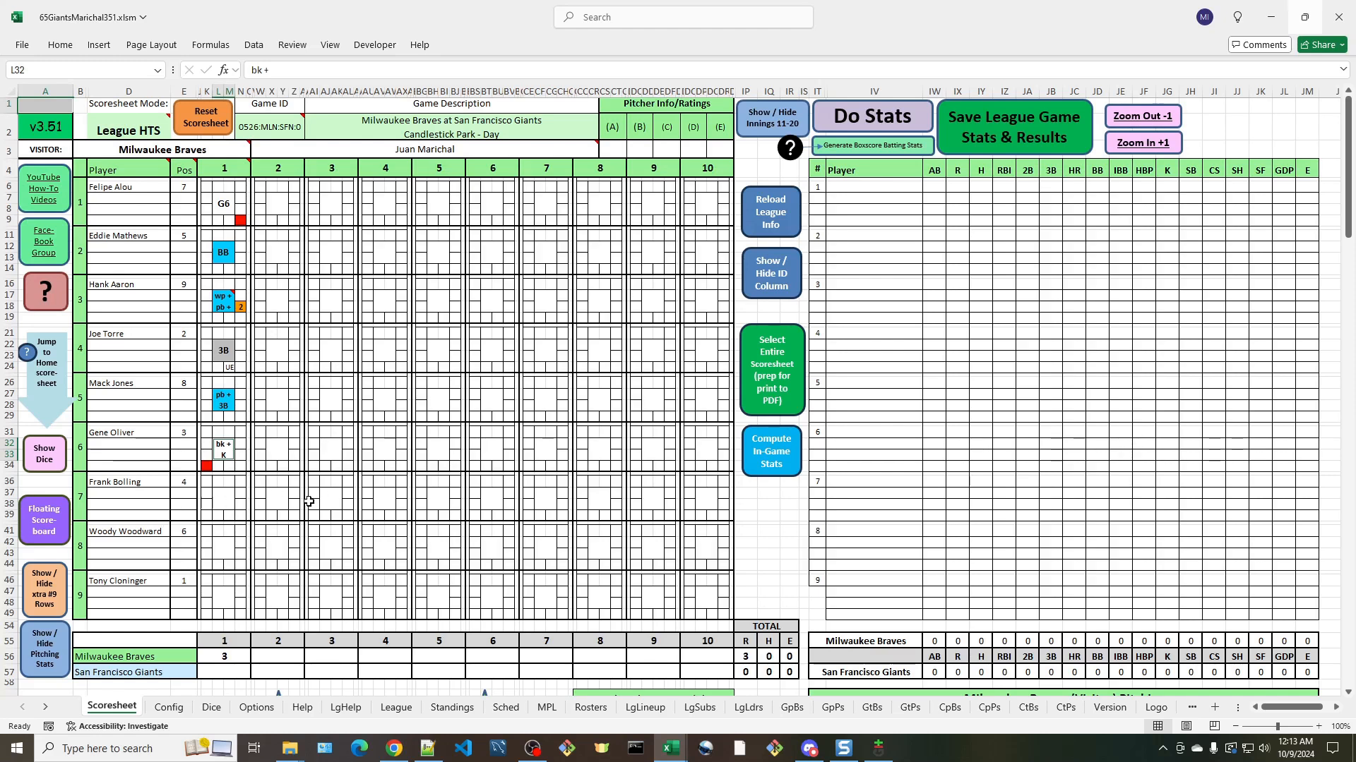
Record a walk (BB) as the seventh Milwaukee batter's first-inning result.
click(222, 497)
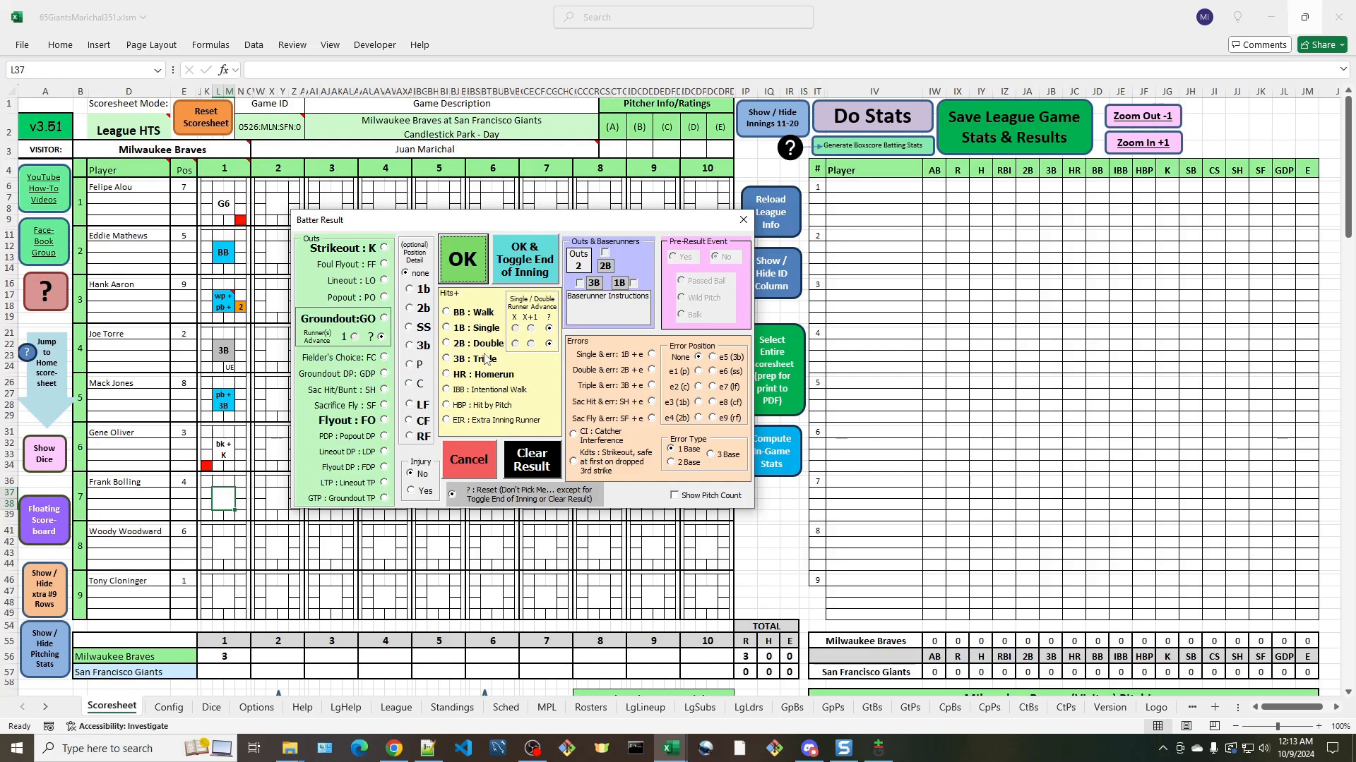
click(462, 312)
click(470, 275)
Record a wild pitch as a pre-result event in the eighth Milwaukee batter's first-inning at-bat.
click(223, 549)
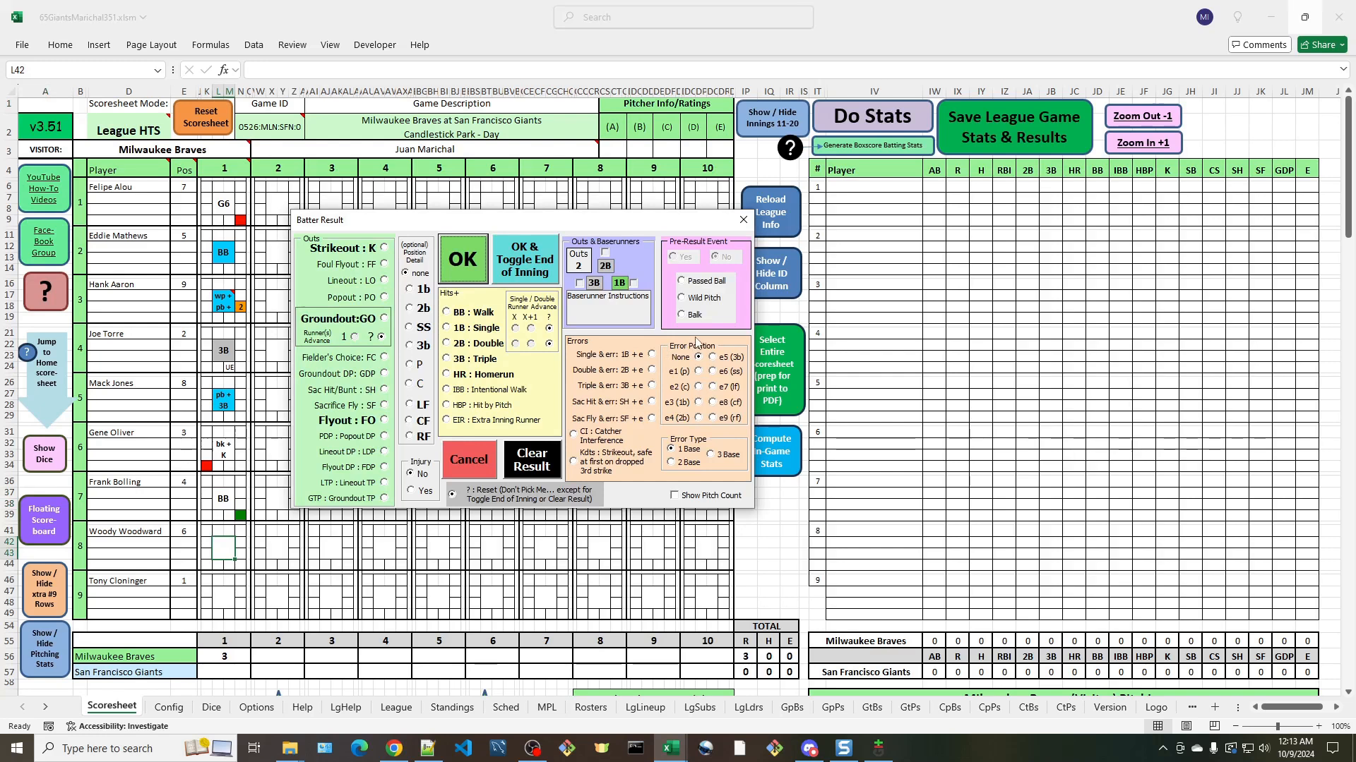
click(705, 282)
click(699, 298)
click(468, 264)
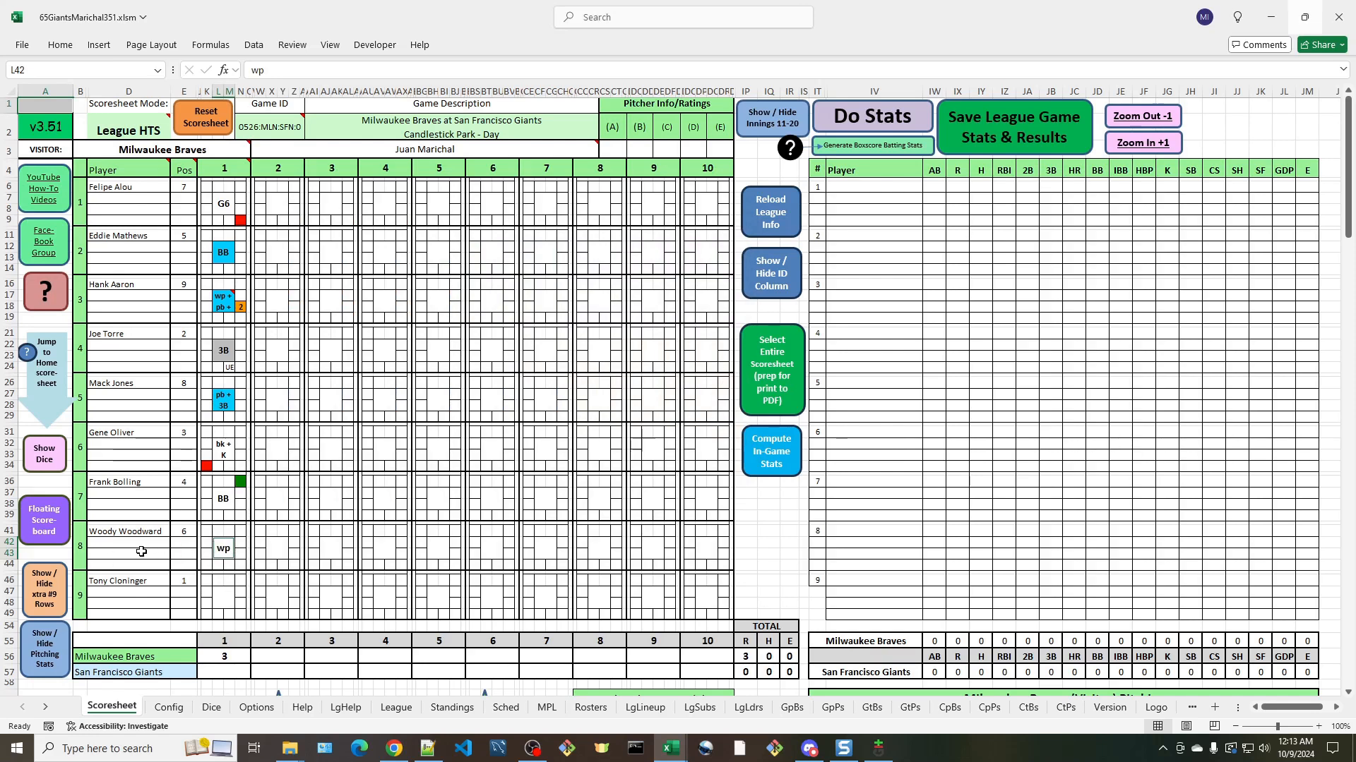
Reopen the Batter Result form for the eighth batter's first-inning at-bat.
double_click(225, 551)
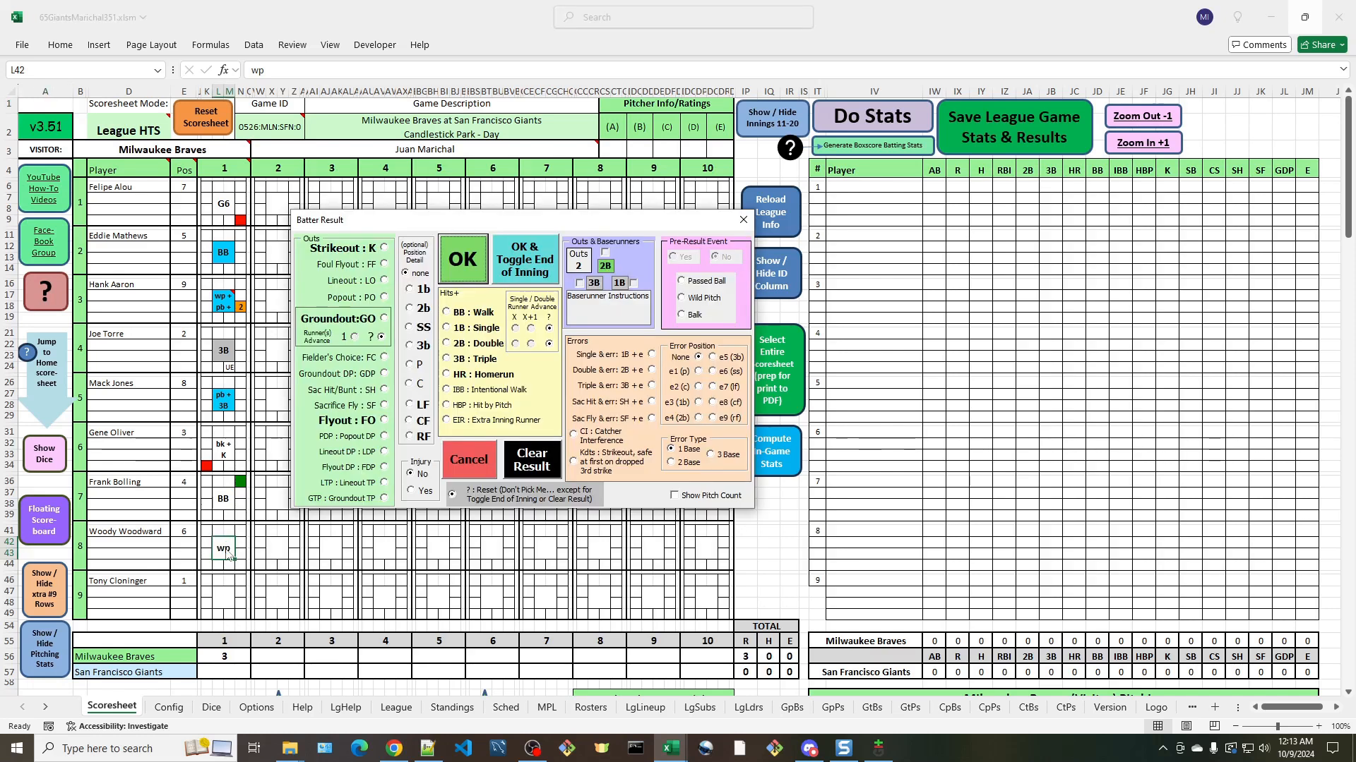